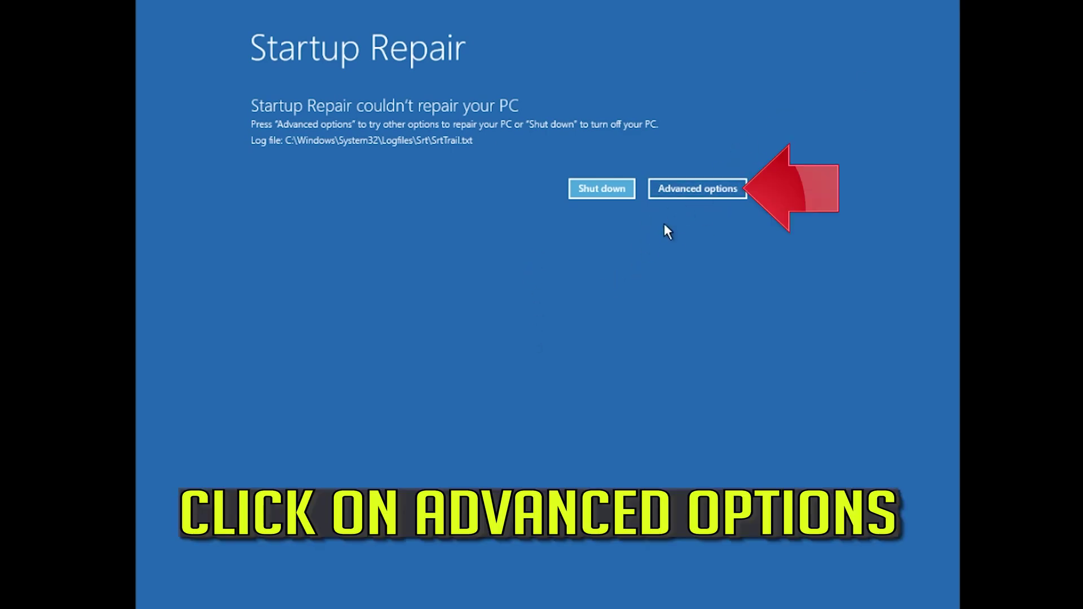
Run Startup Repair from the advanced troubleshooting options, continuing with the listed user account and the password field left blank.
click(697, 189)
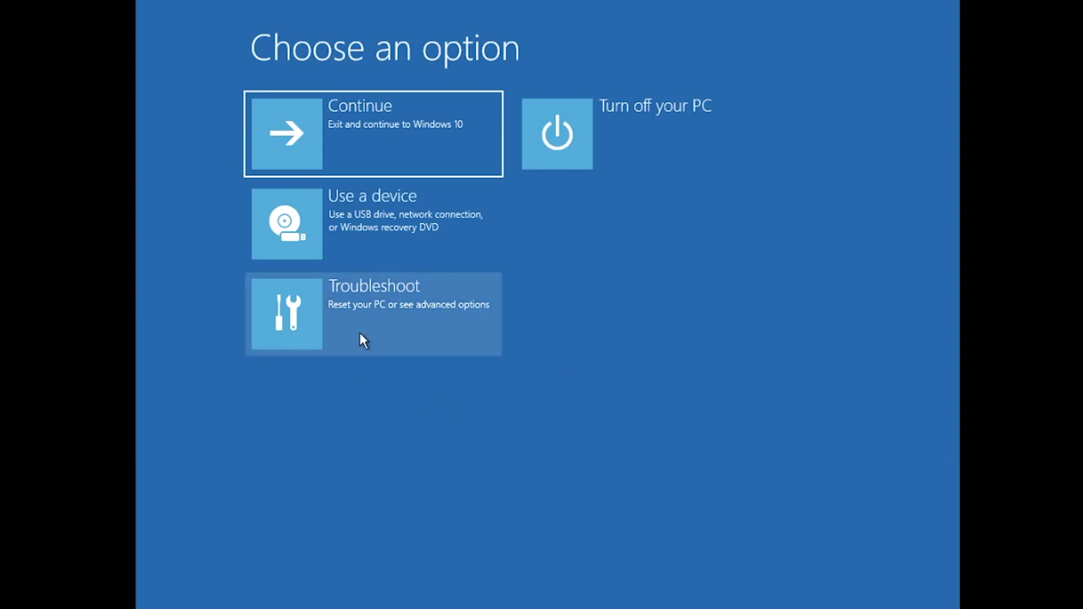
click(361, 334)
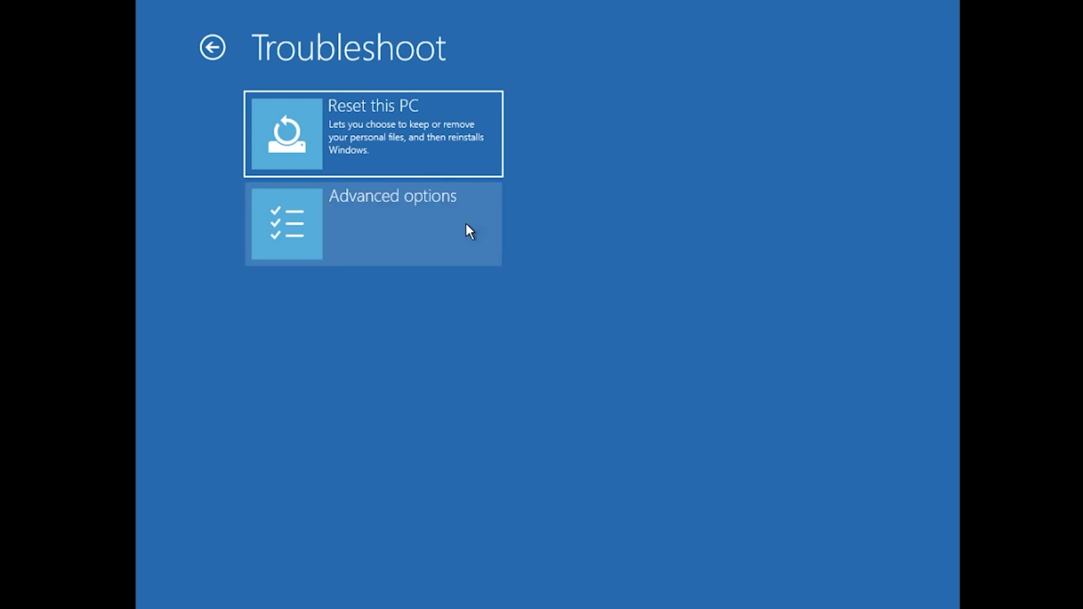
click(465, 223)
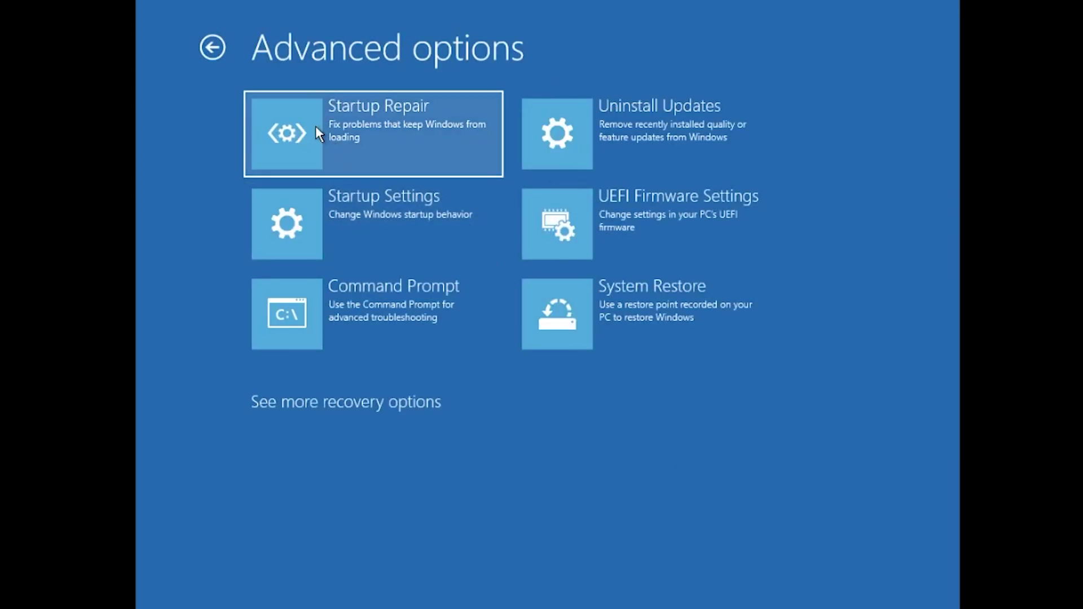
click(396, 130)
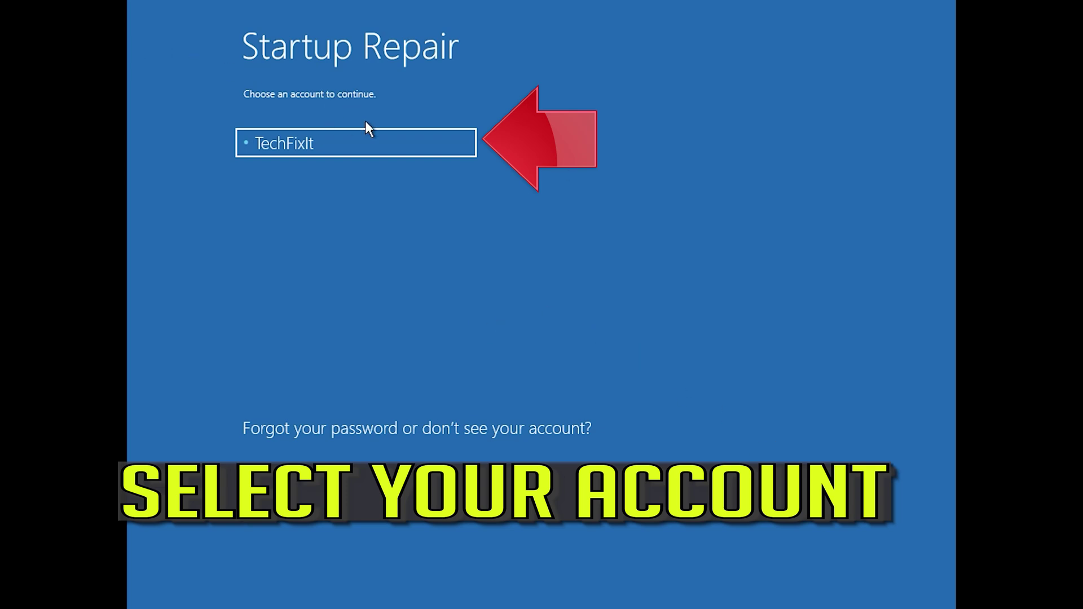
click(405, 145)
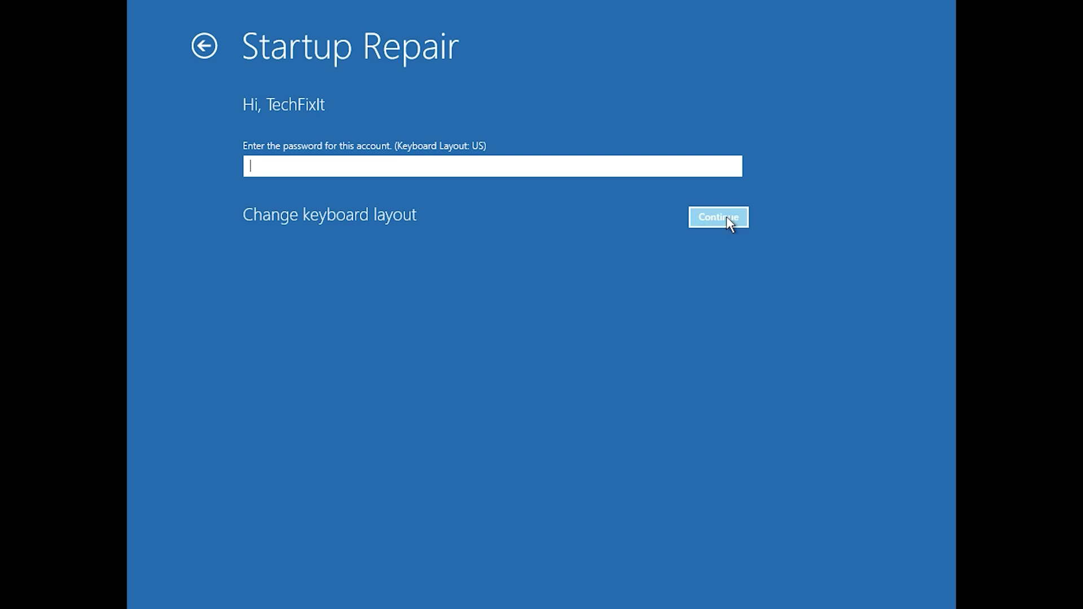
click(728, 221)
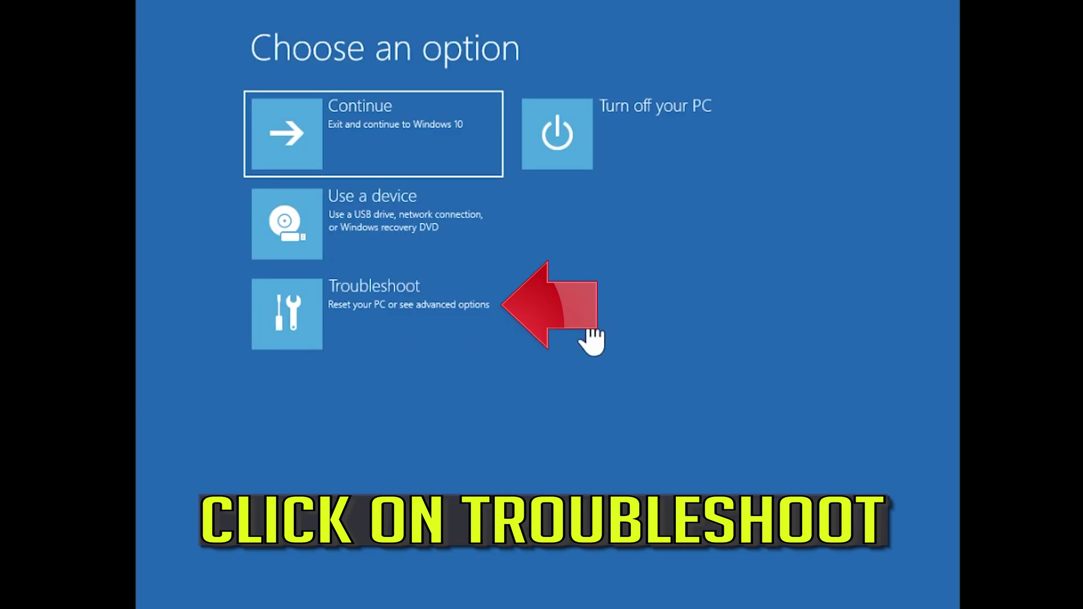
Open the recovery Command Prompt from the advanced troubleshooting options using the listed user account.
click(360, 333)
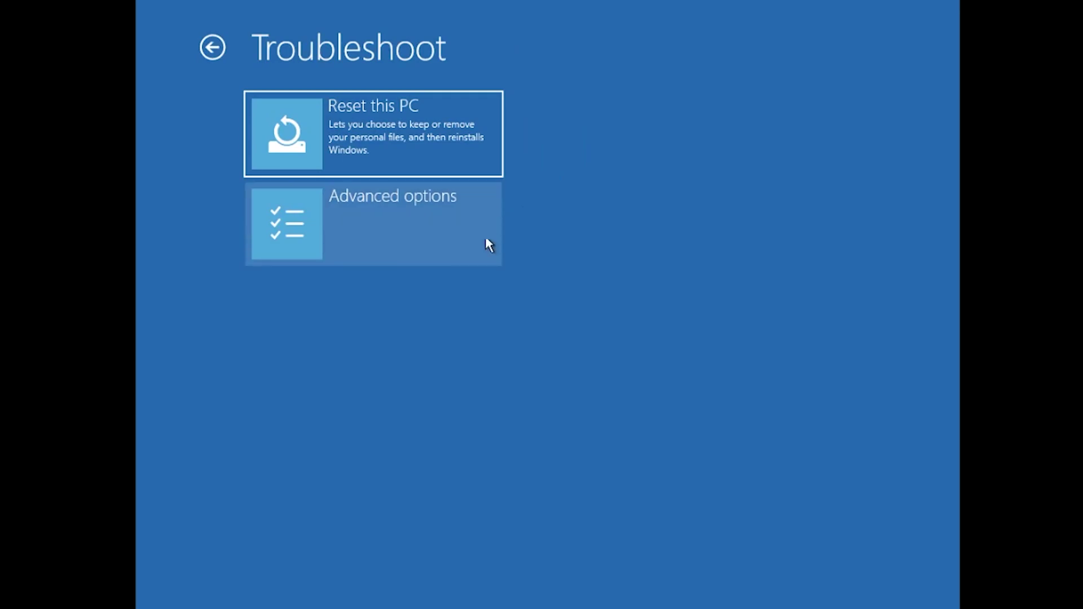
click(470, 231)
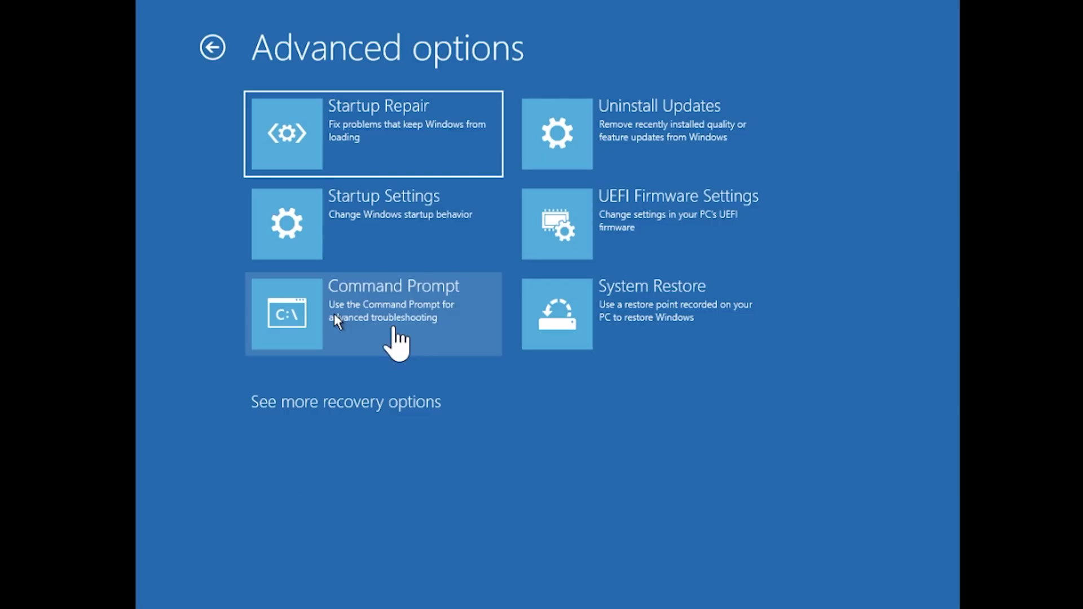
click(394, 325)
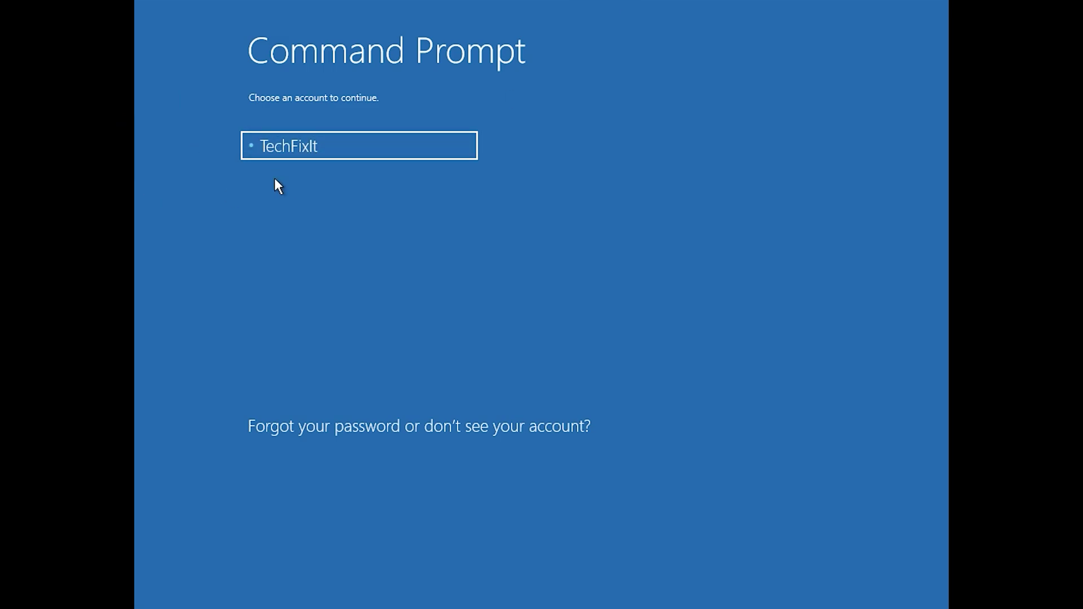
click(355, 152)
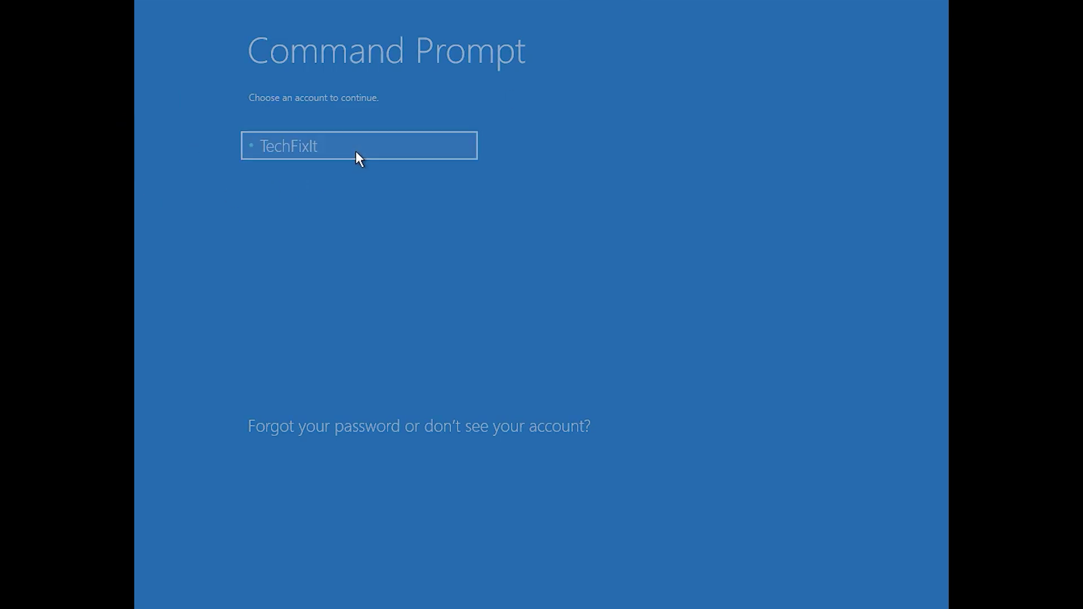
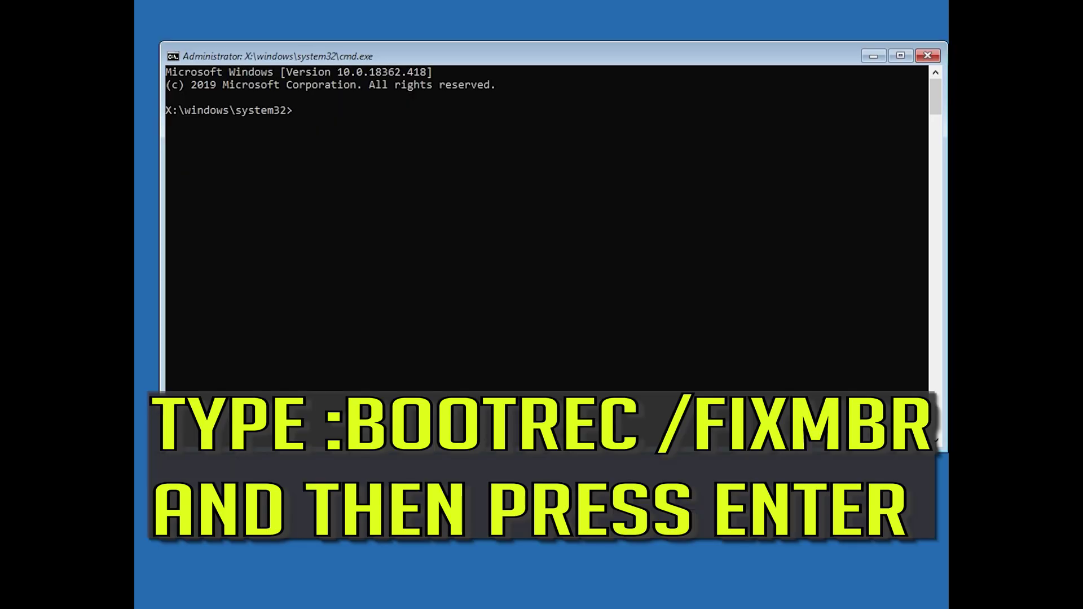
Run bootrec /fixmbr to repair the master boot record, and try to repair the boot sector with bootrec /fixboot.
text(bootrec /fixmbr)
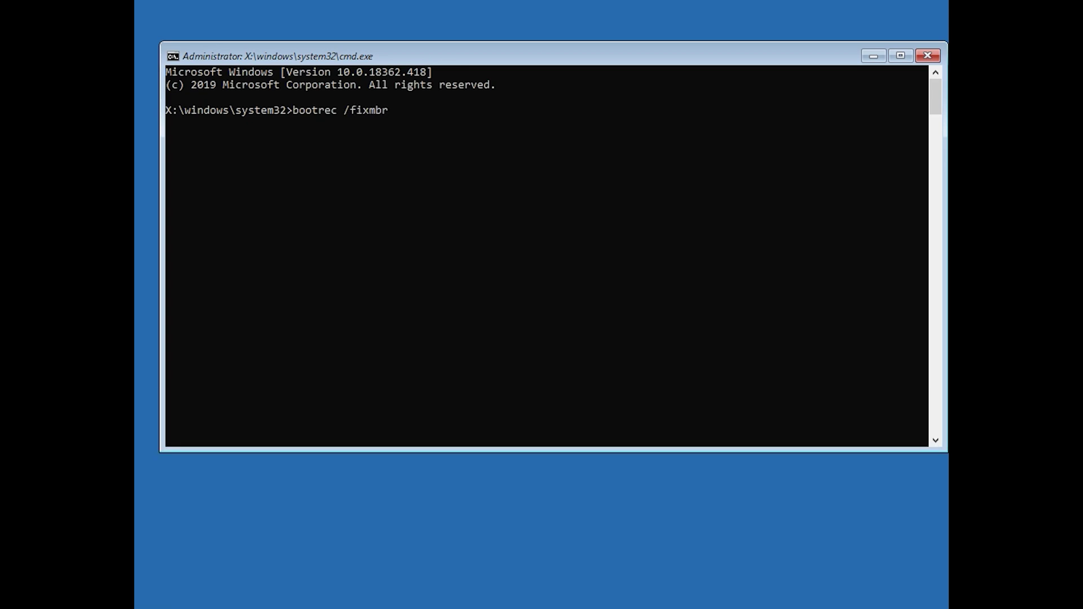
key(Return)
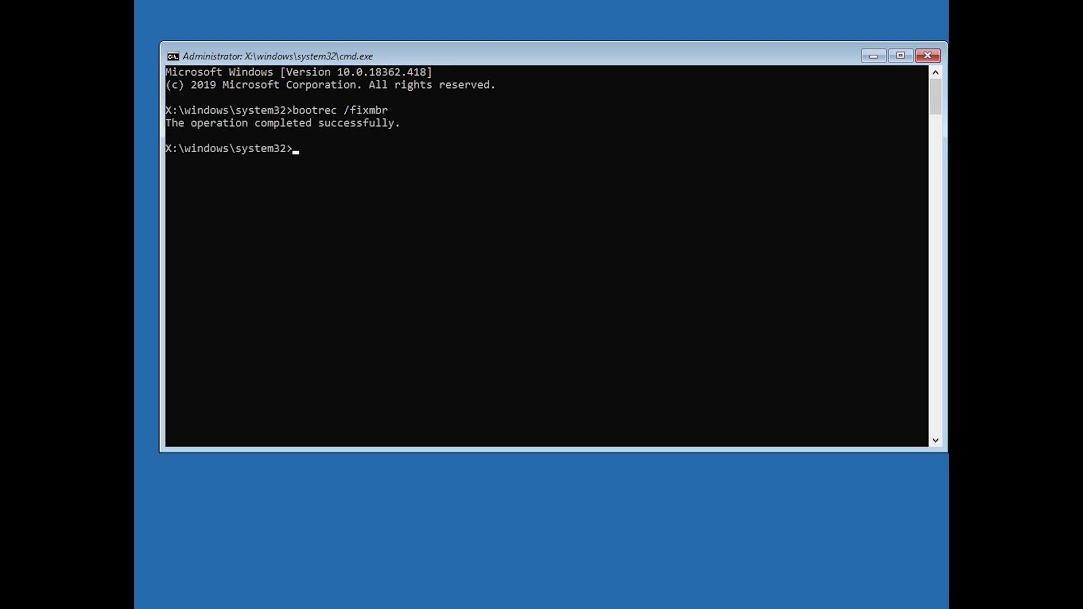
text(bootrec /)
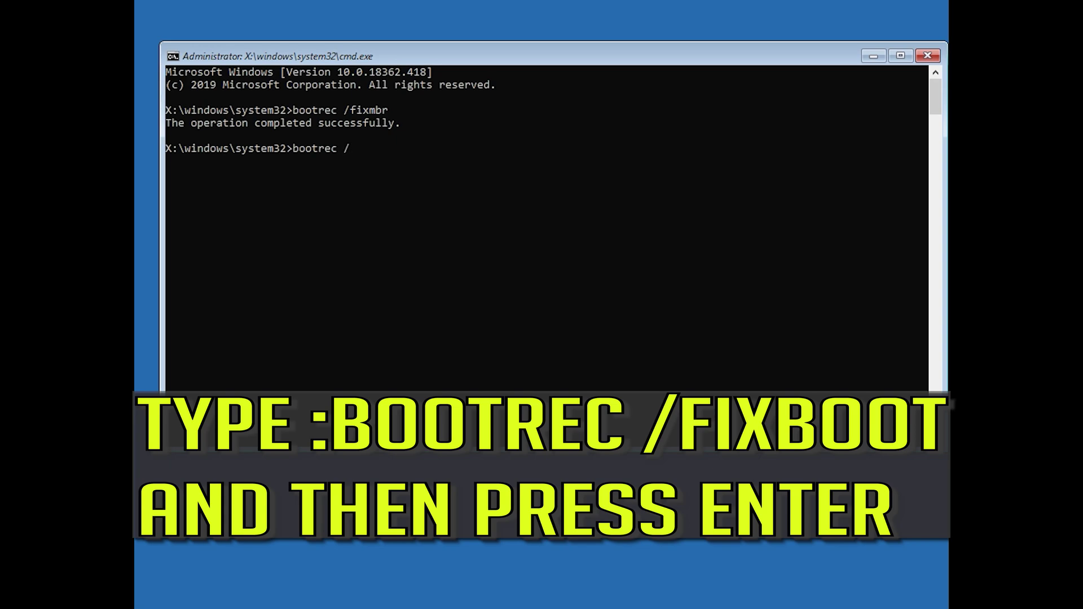
text(fixboot)
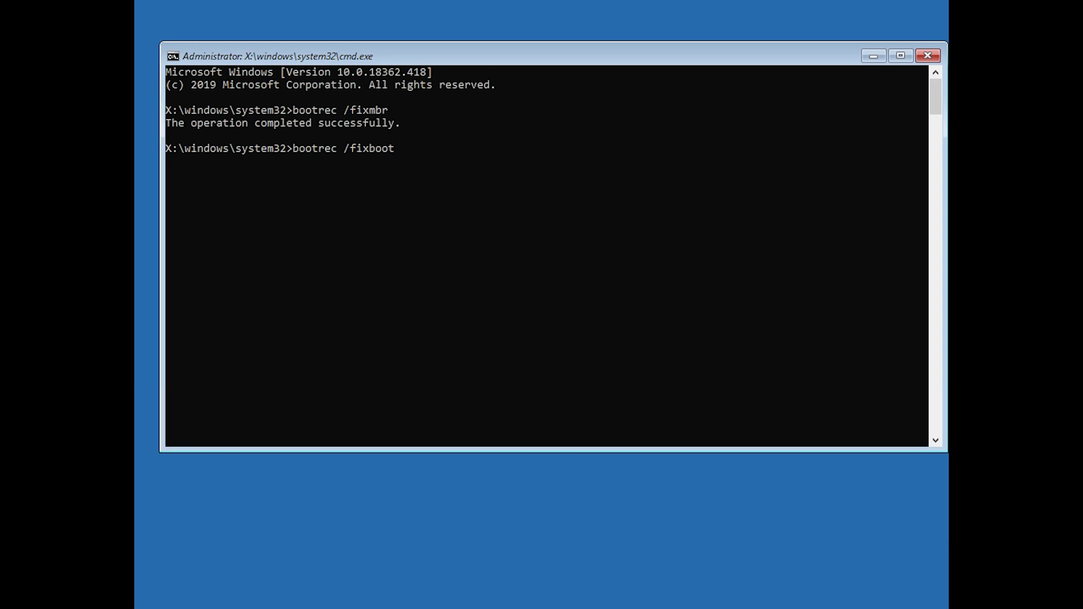
key(Return)
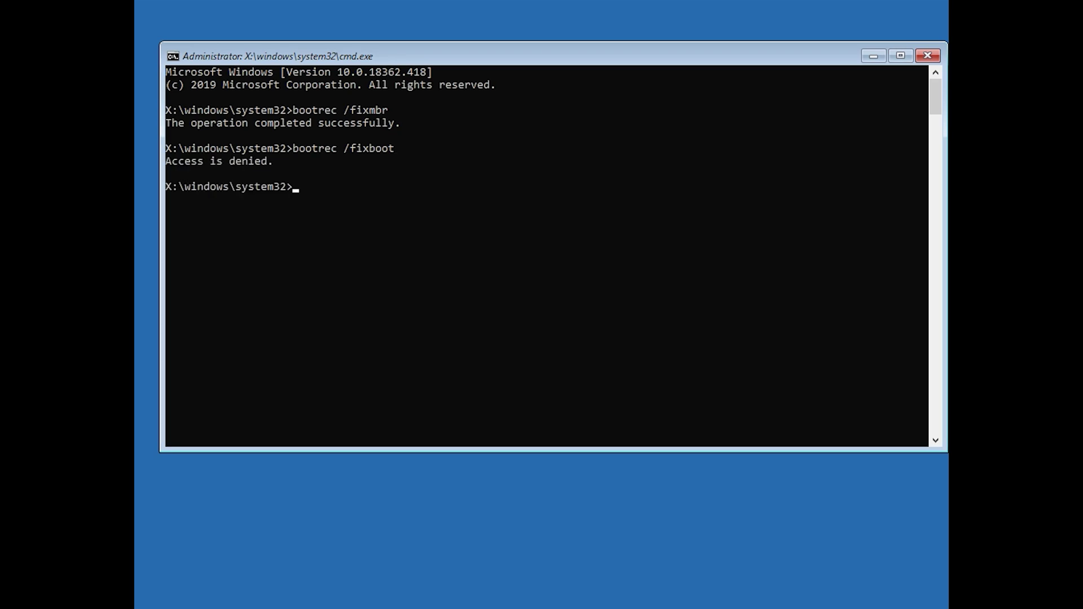
Update the system partition's boot code with bootsect /nt60 sys and run bootrec /fixboot again.
text(bo)
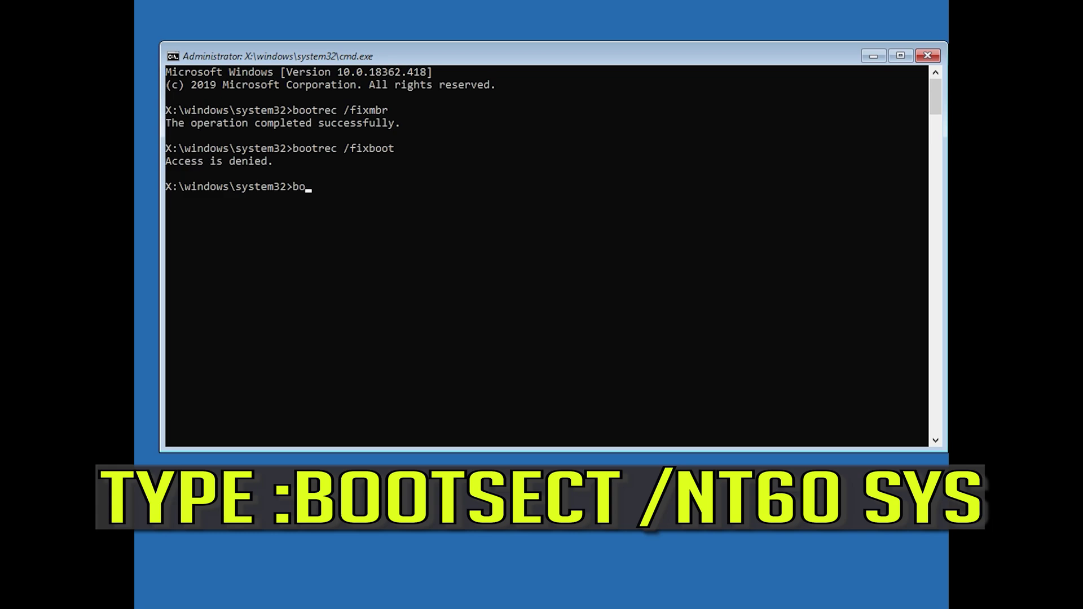
text(otsect /nt60 sys)
key(Return)
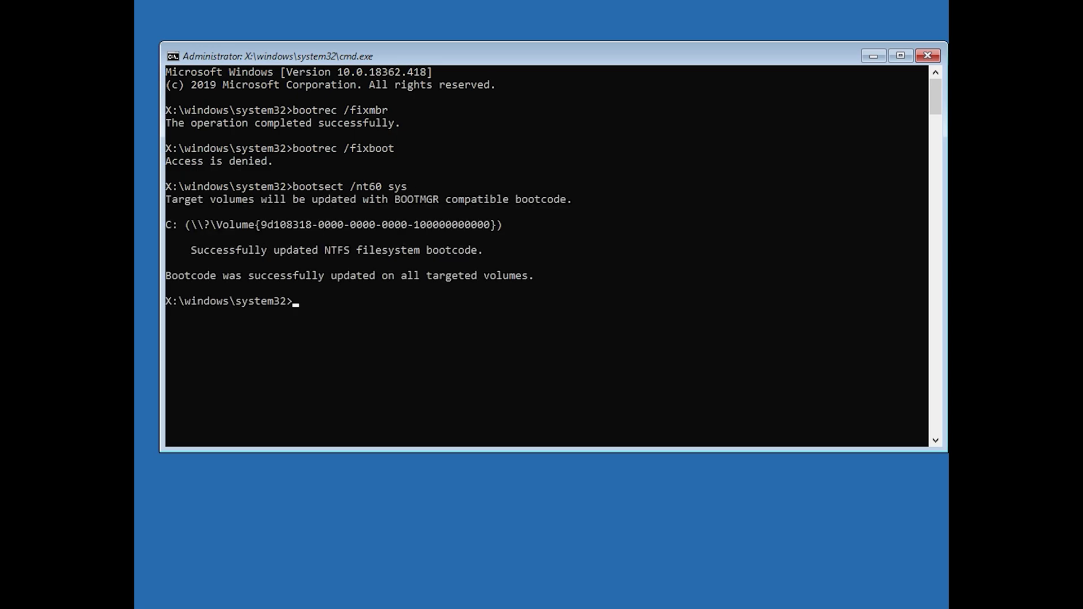
text(boot)
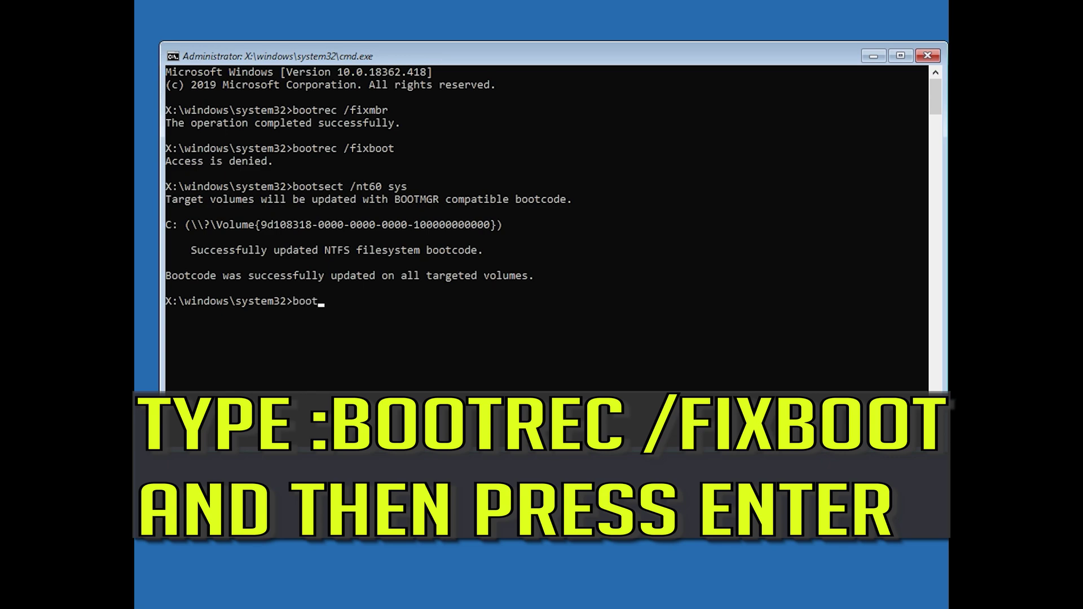
text(rec /fixboot)
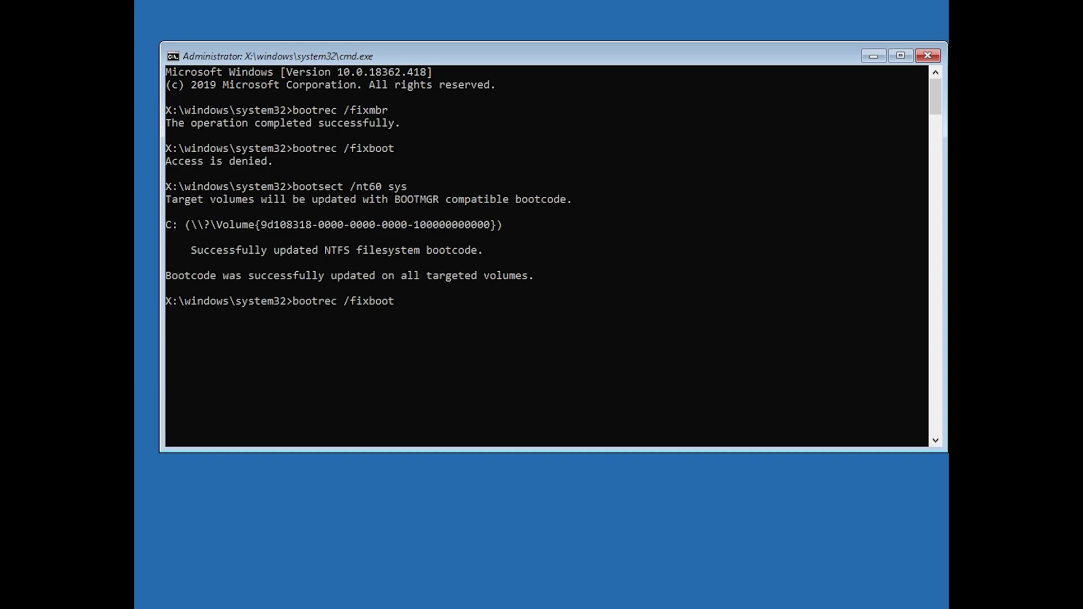
key(Return)
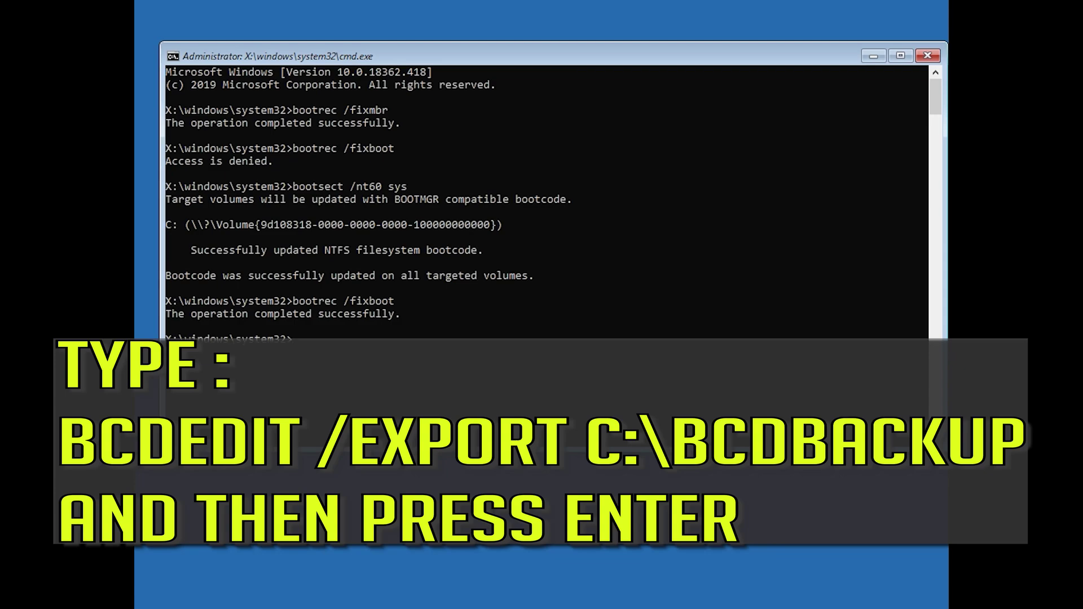
Back up the boot configuration data by running bcdedit /export c:\bcdbackup.
text(bcdedit /export c:\bcdb)
text(ackup)
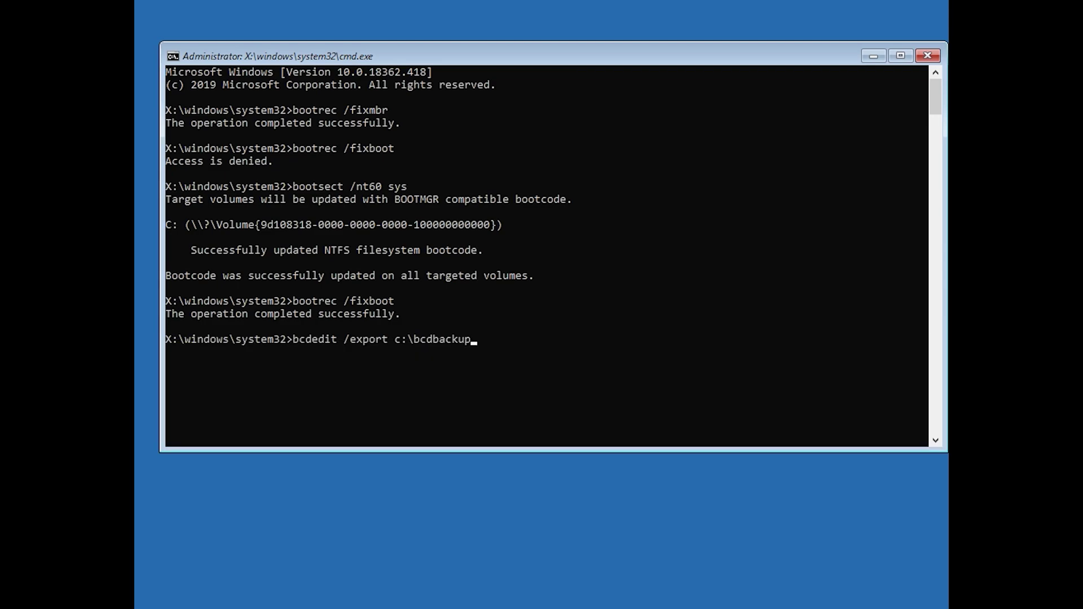
key(Return)
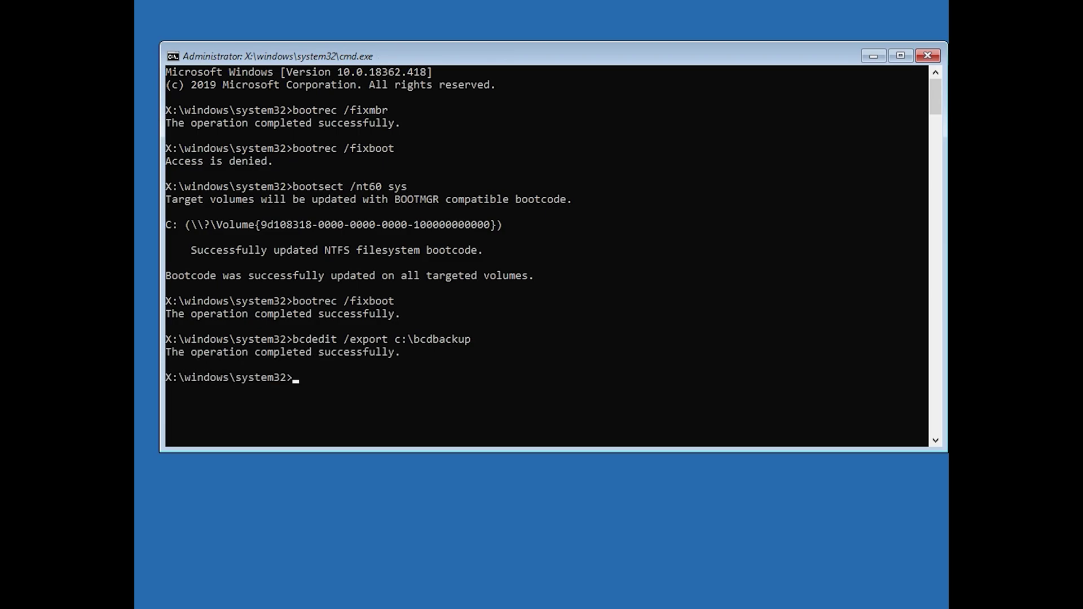
Clear the hidden, read-only and system attributes of c:\boot\bcd with attrib -h -r -s, and rename the file to bcd.old.
text(attrib)
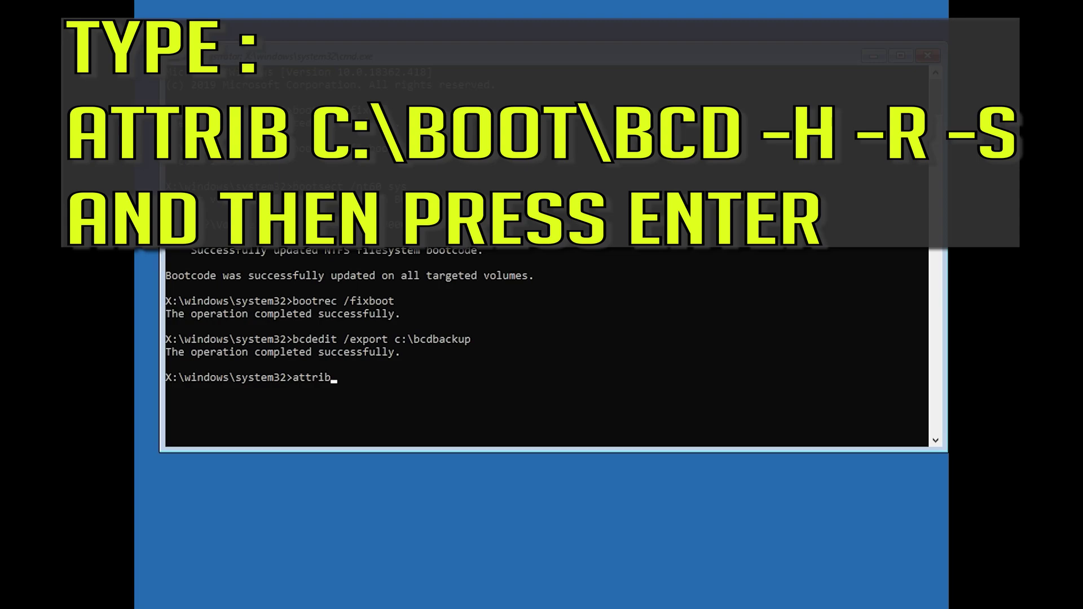
text( c:\boot\bcd -h -r -s)
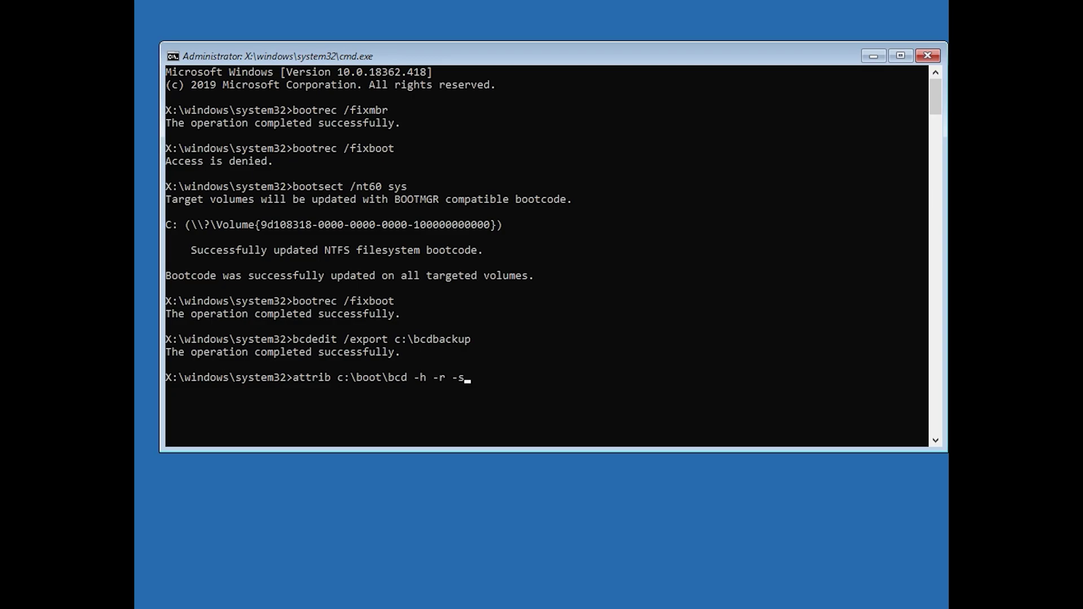
key(Return)
text(re)
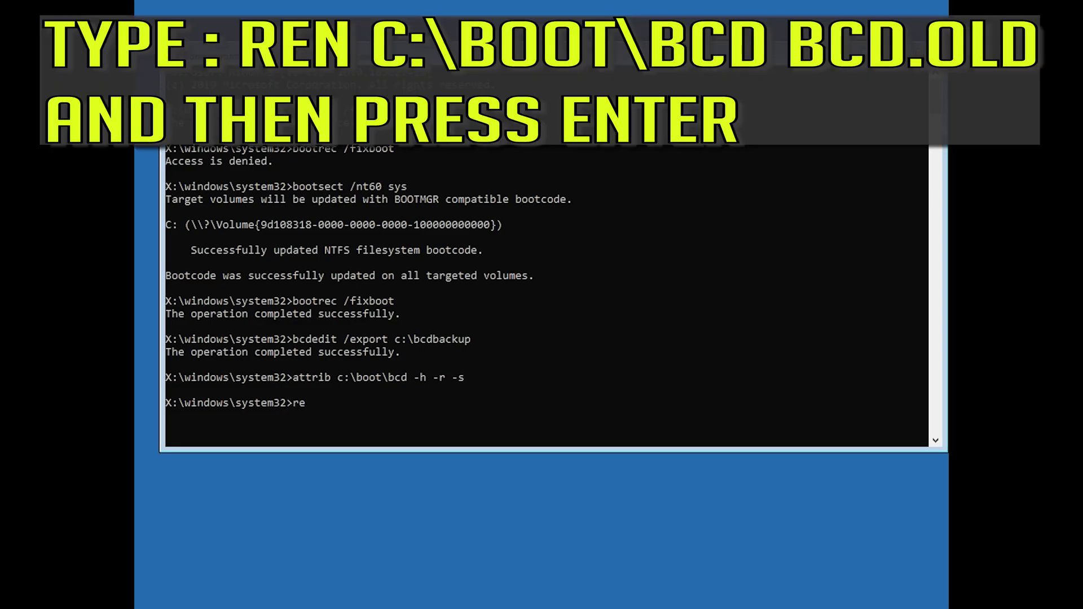
text(n c:\boot\bcd bcd.old)
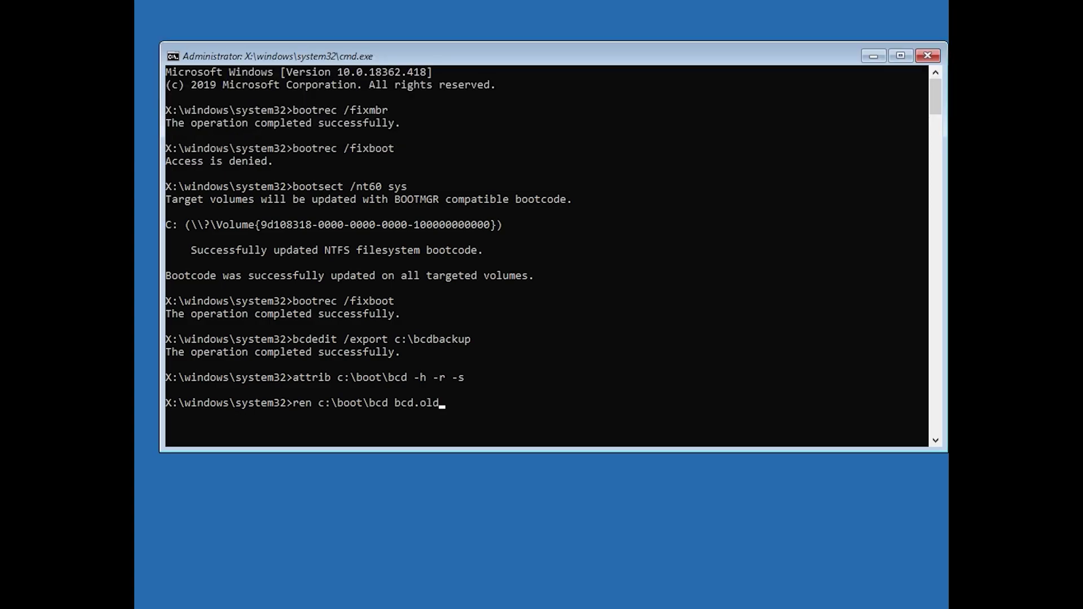
key(Return)
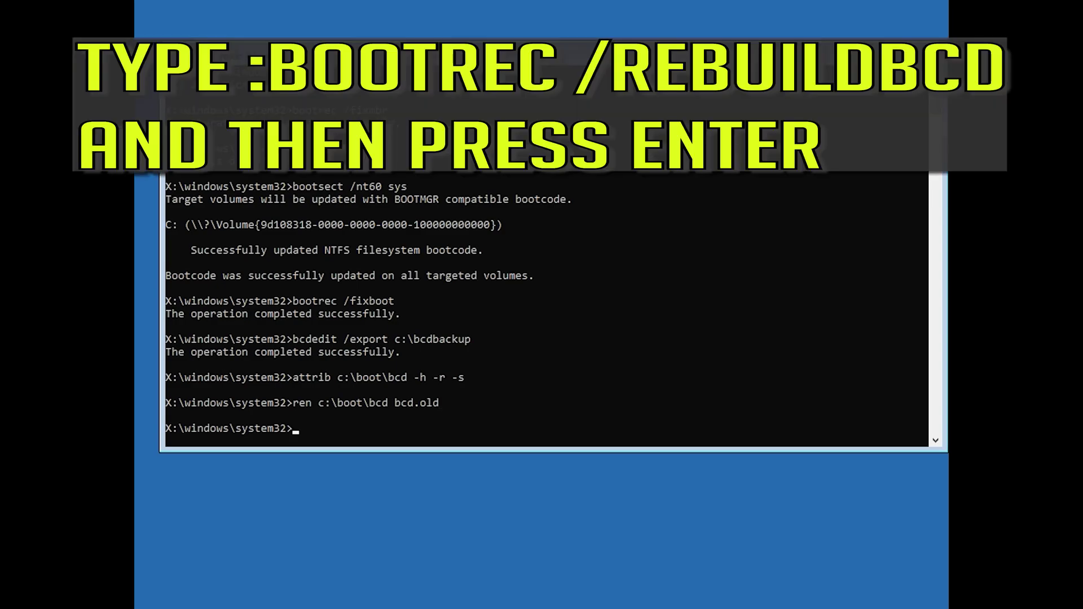
Rebuild the boot configuration with bootrec /rebuildbcd, answering y to add the D:\Windows installation to the boot list.
text(bootrec /rebuildbcd)
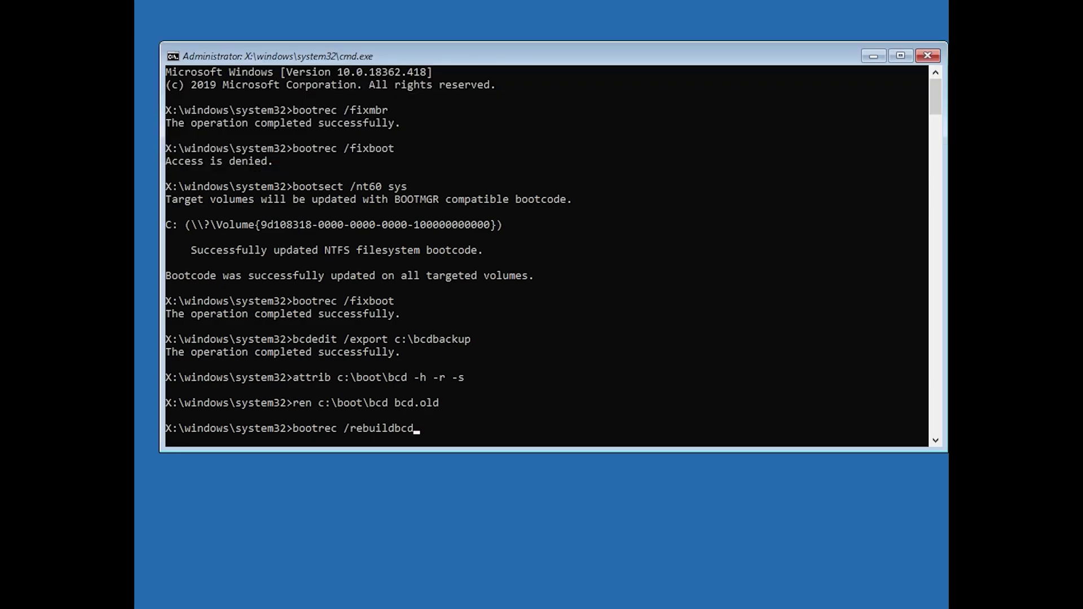
key(Return)
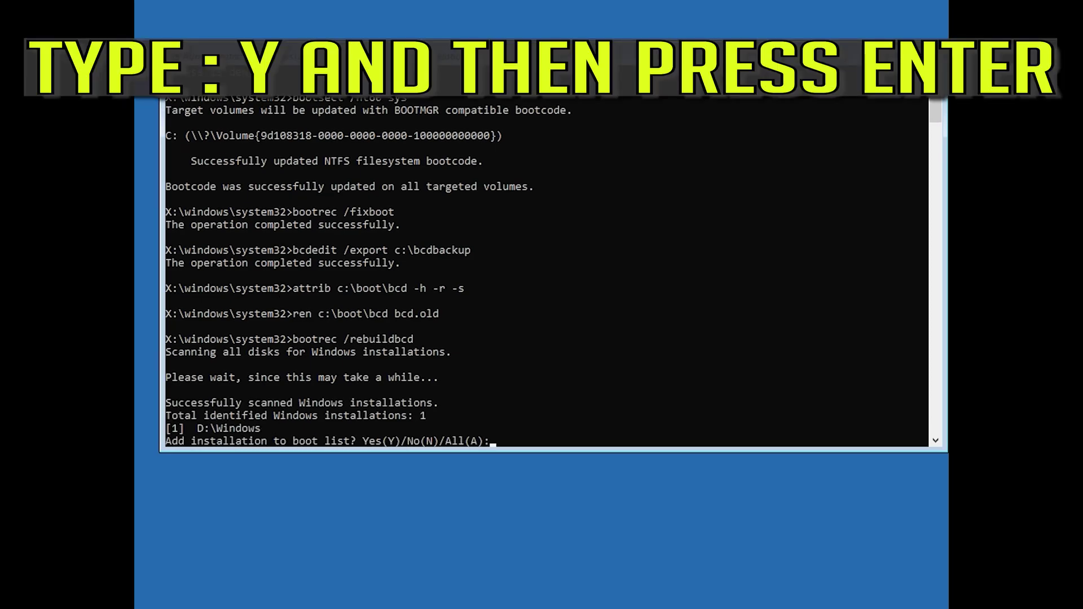
text(y)
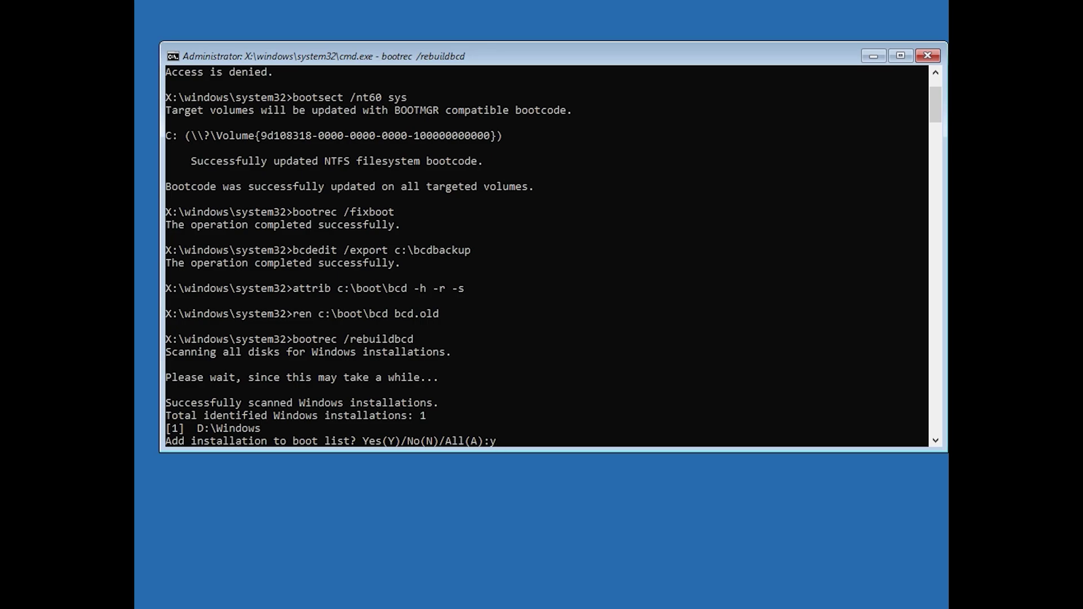
key(Return)
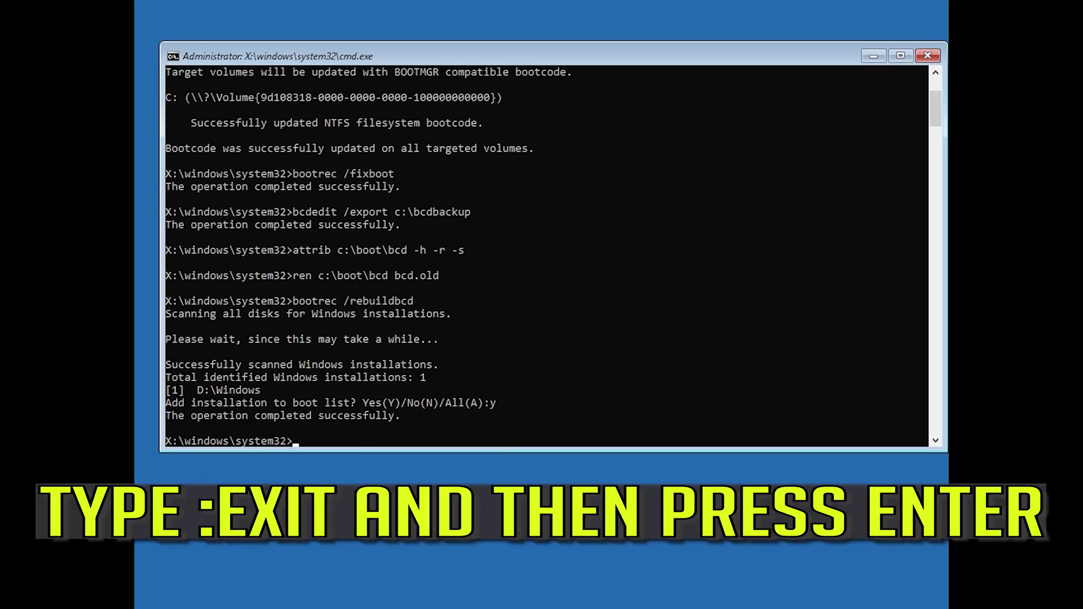
Exit the Command Prompt and continue to Windows 10 Pro.
text(exit)
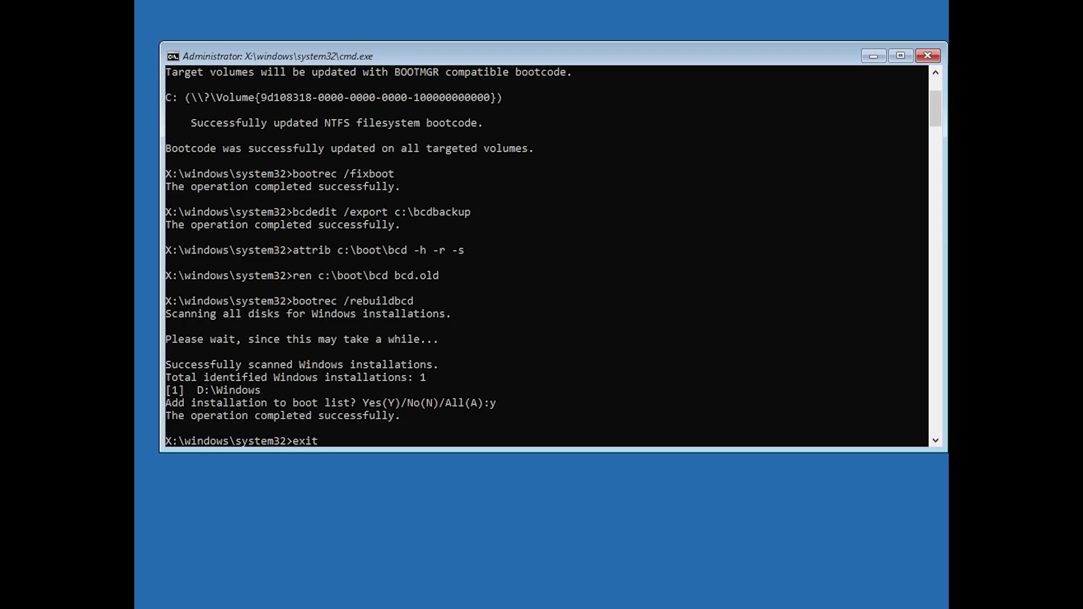
key(Return)
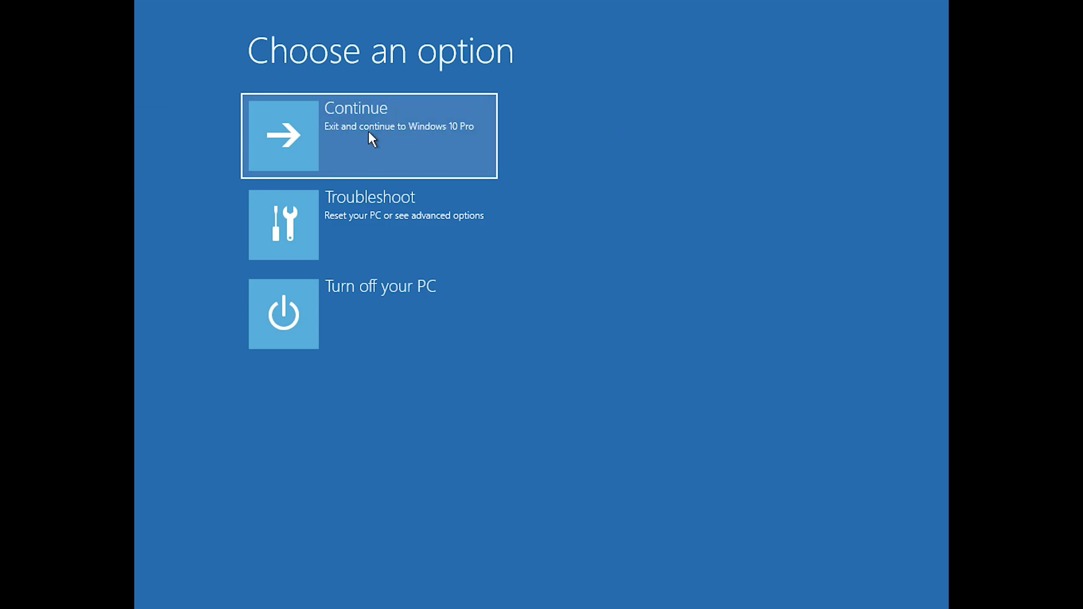
click(415, 129)
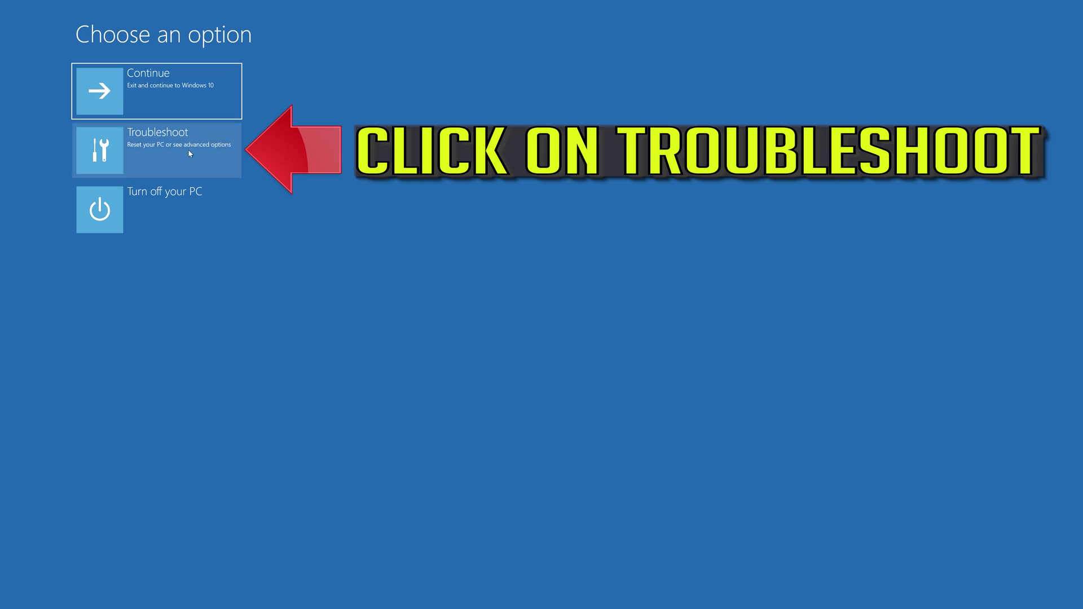
Start System Restore from the advanced troubleshooting options, choosing the listed account and continuing with its password left blank.
click(162, 160)
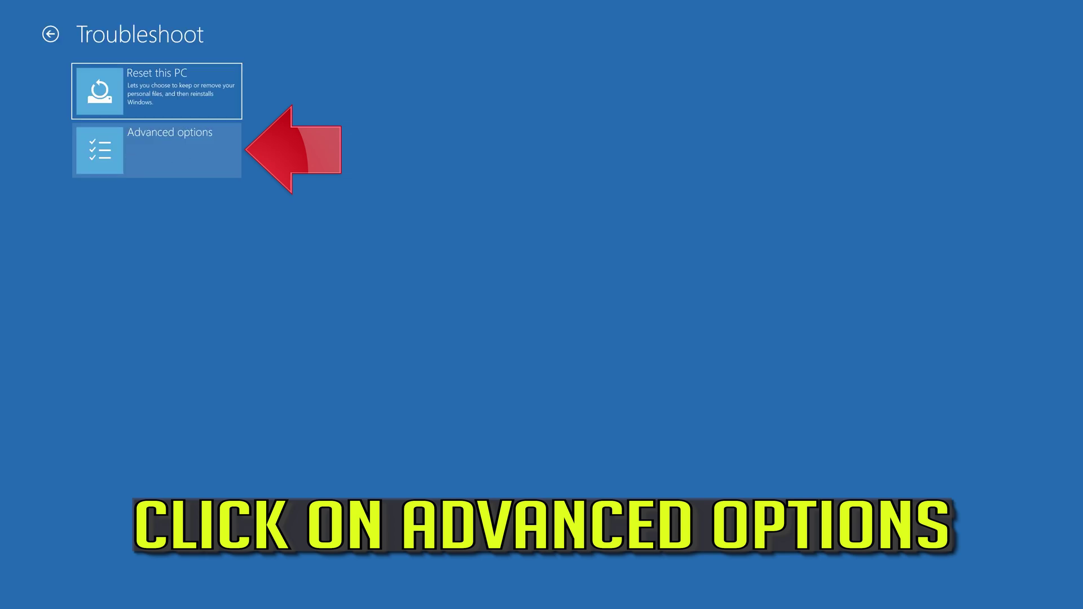
click(170, 159)
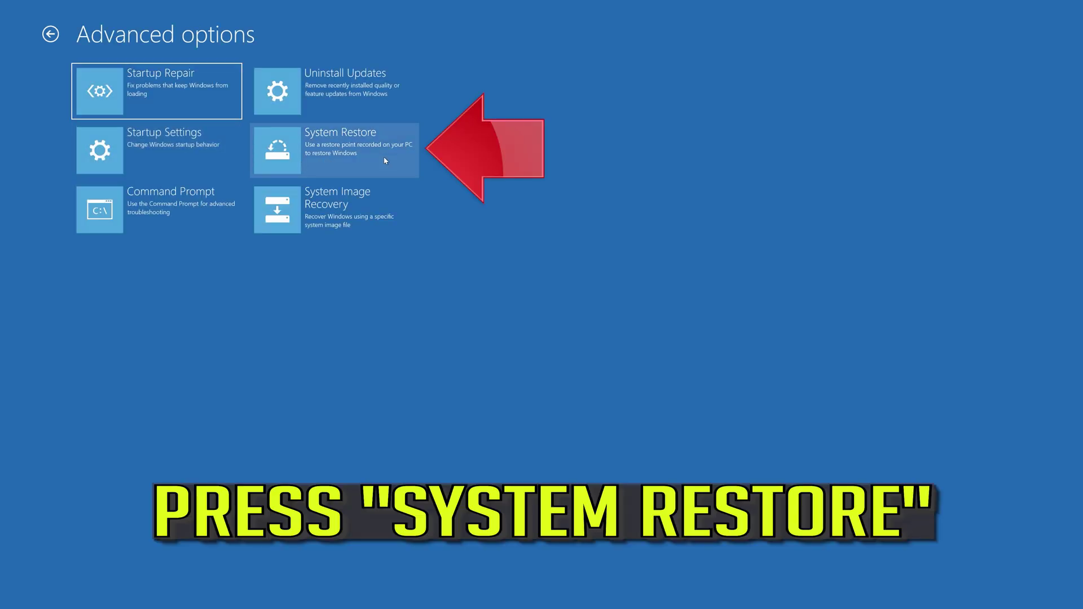
click(356, 165)
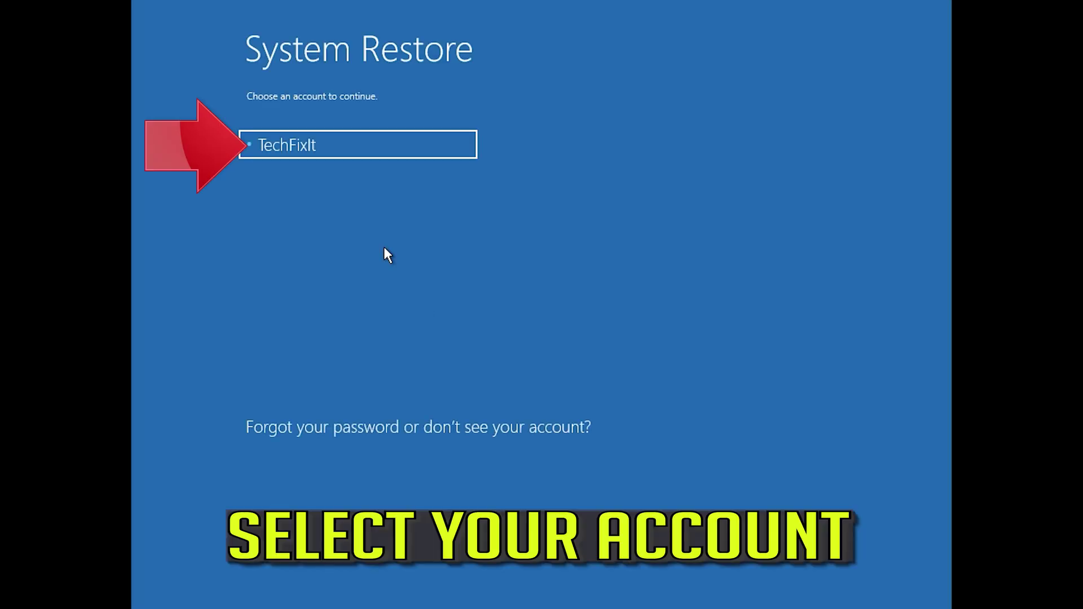
click(370, 145)
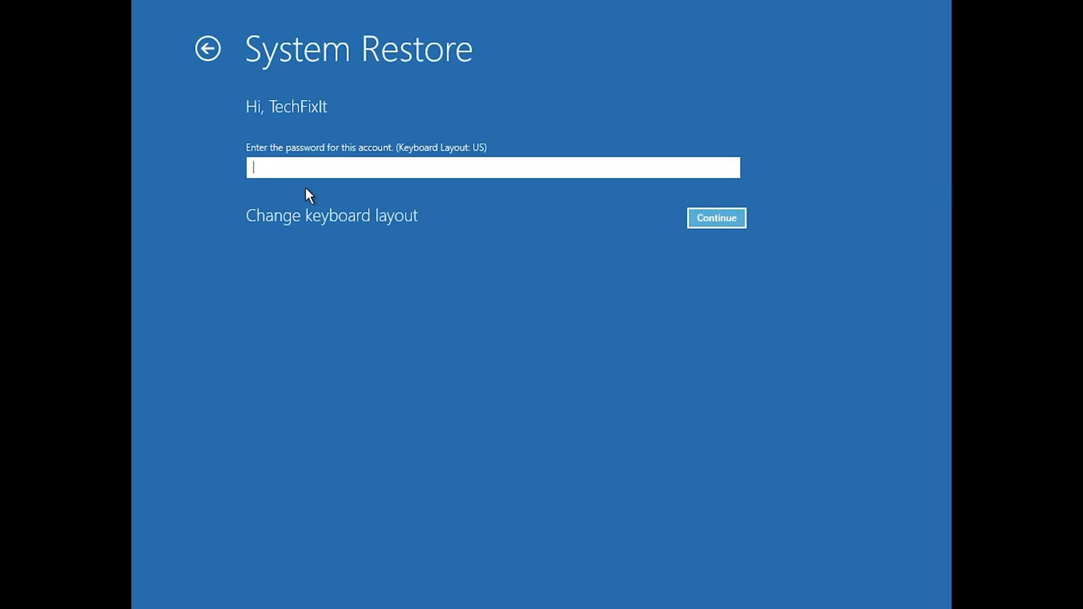
click(703, 218)
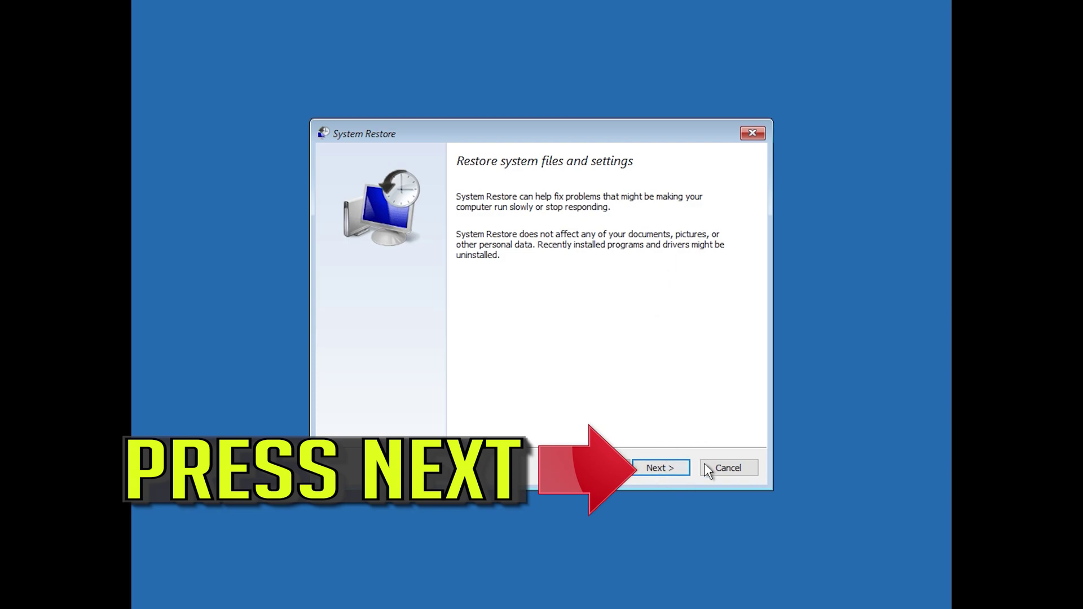
Restore the computer to the manual restore point of 1/10/2020 12:21:42 AM, accepting that it cannot be interrupted, and restart.
click(661, 468)
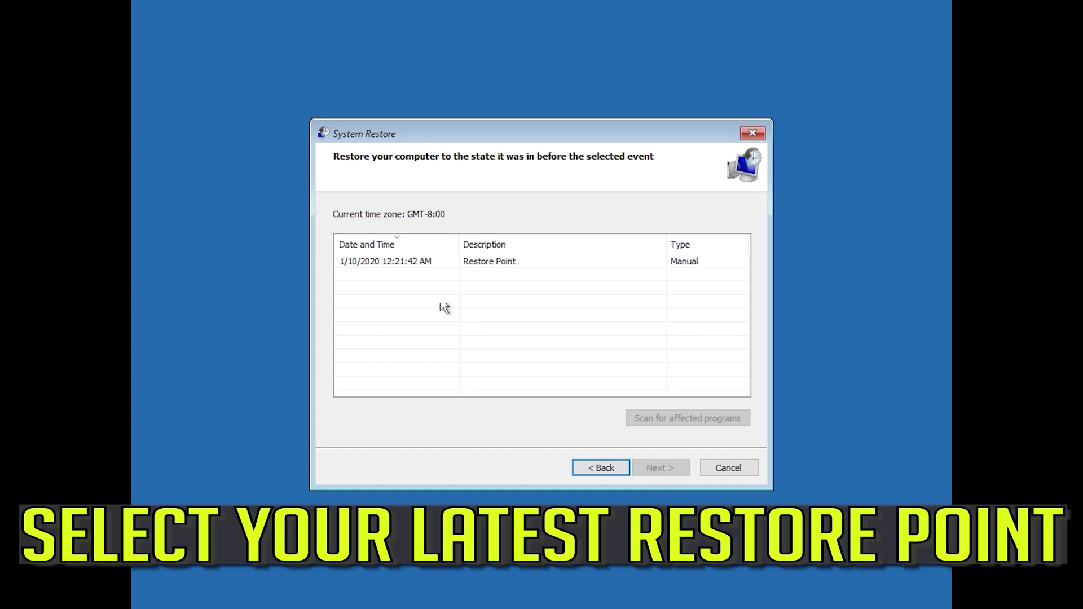
click(386, 263)
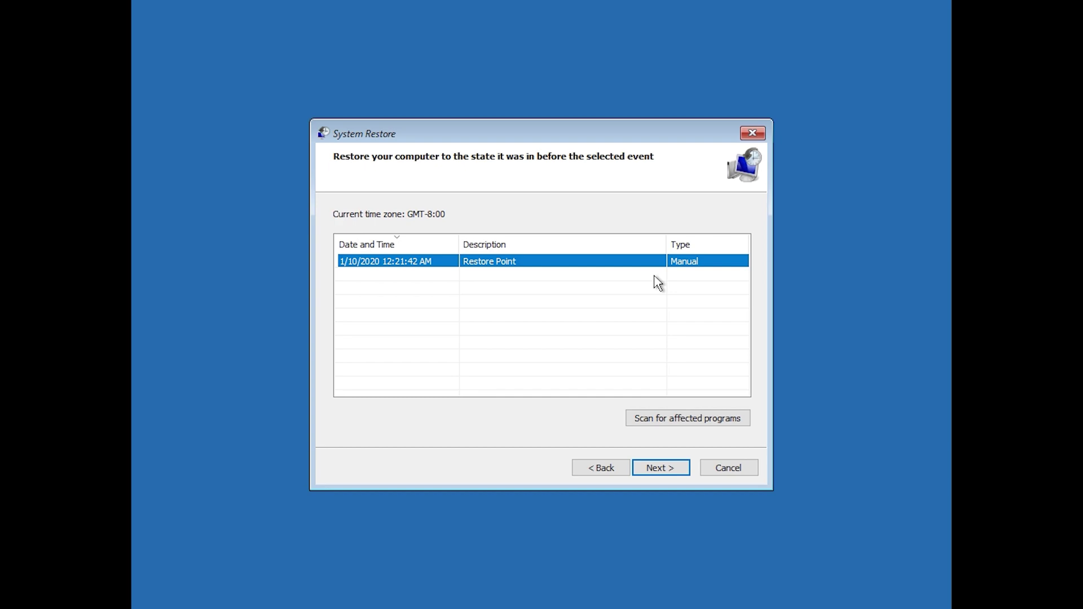
click(666, 475)
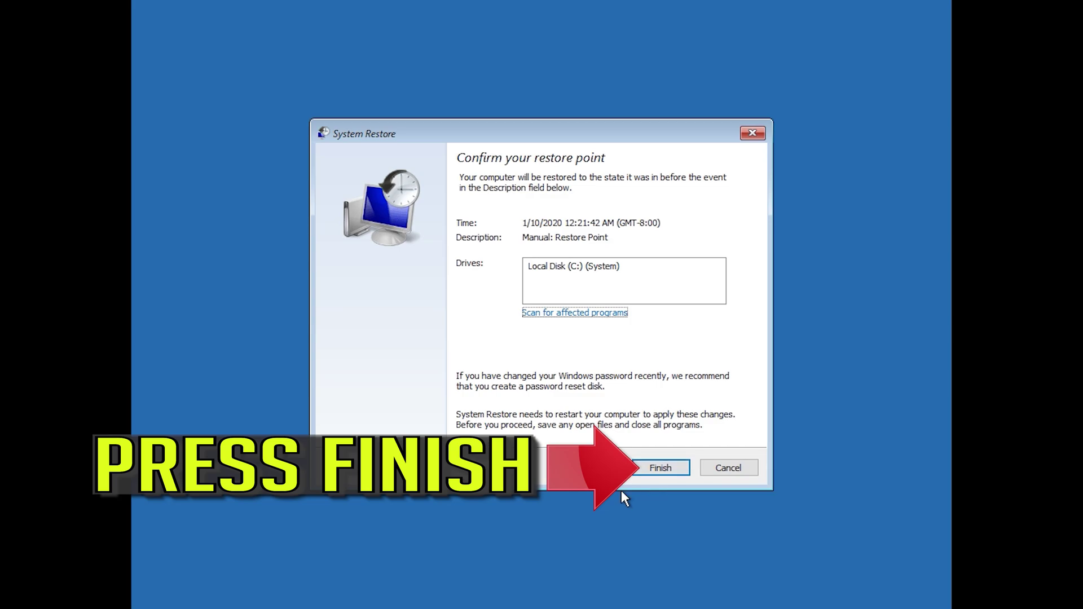
click(661, 469)
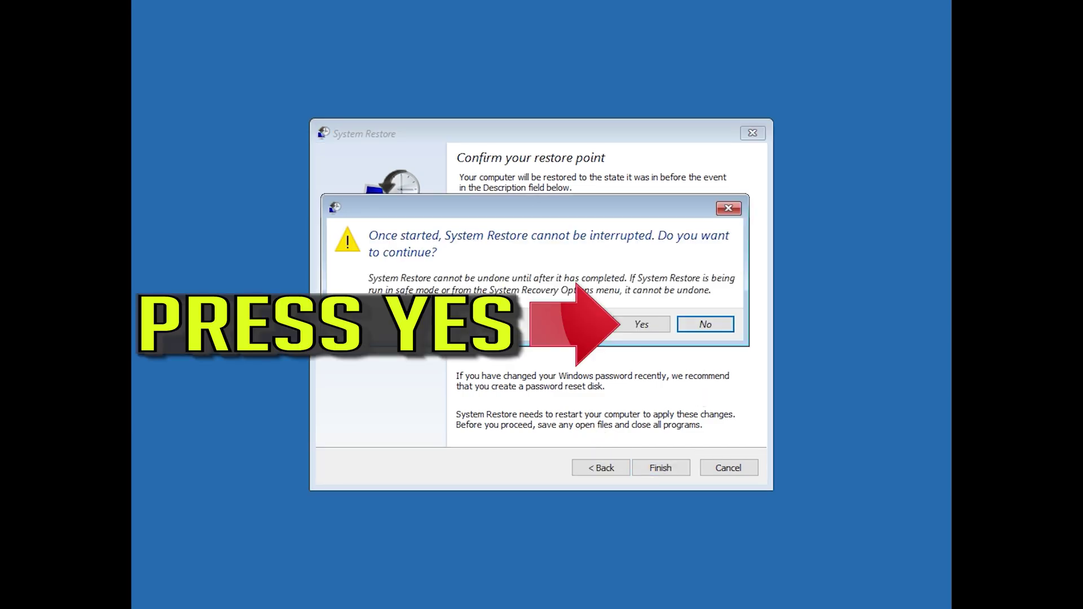
click(642, 332)
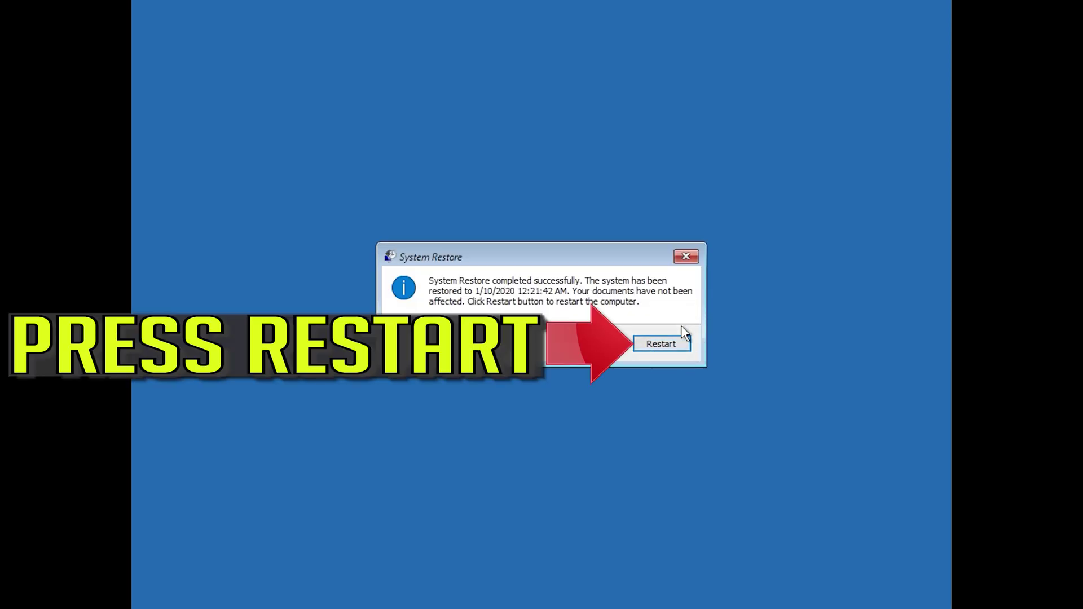
click(651, 347)
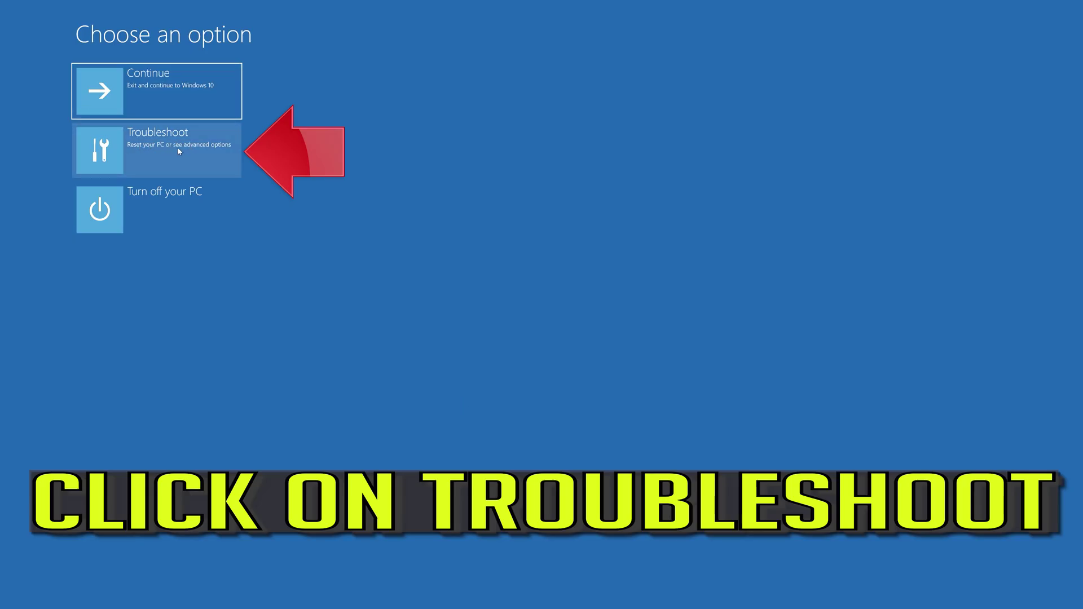
Reset this PC with the Keep my files option, choosing the listed account and leaving its password blank.
click(179, 152)
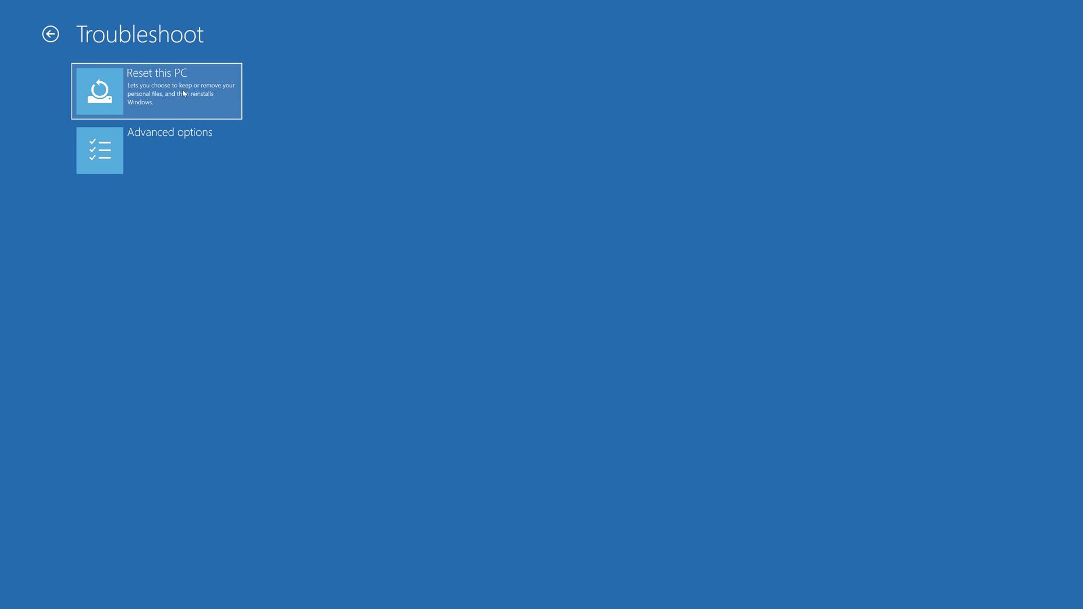
click(184, 94)
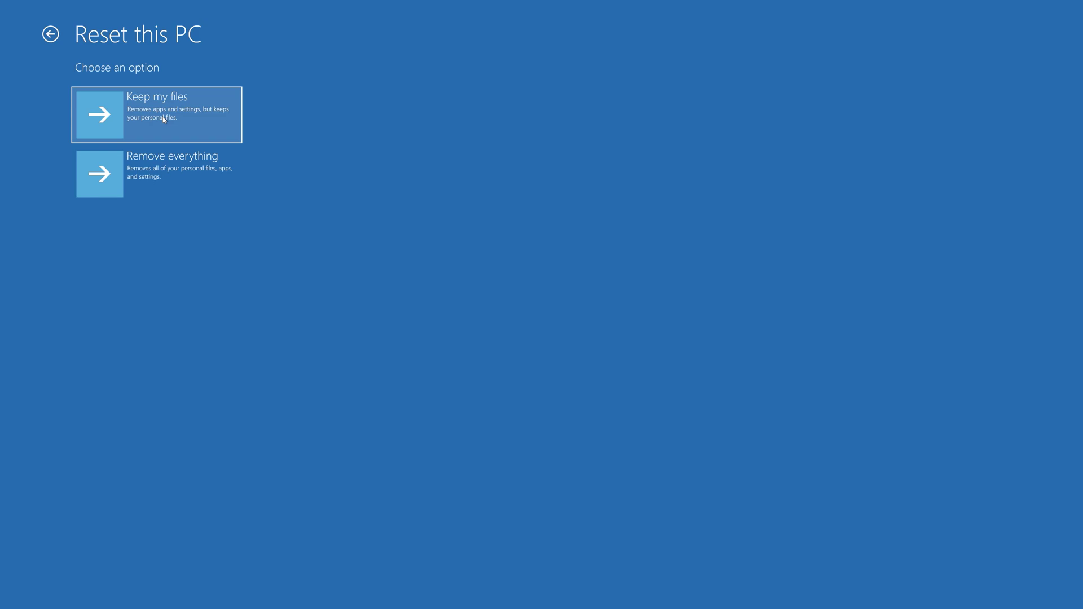
click(163, 119)
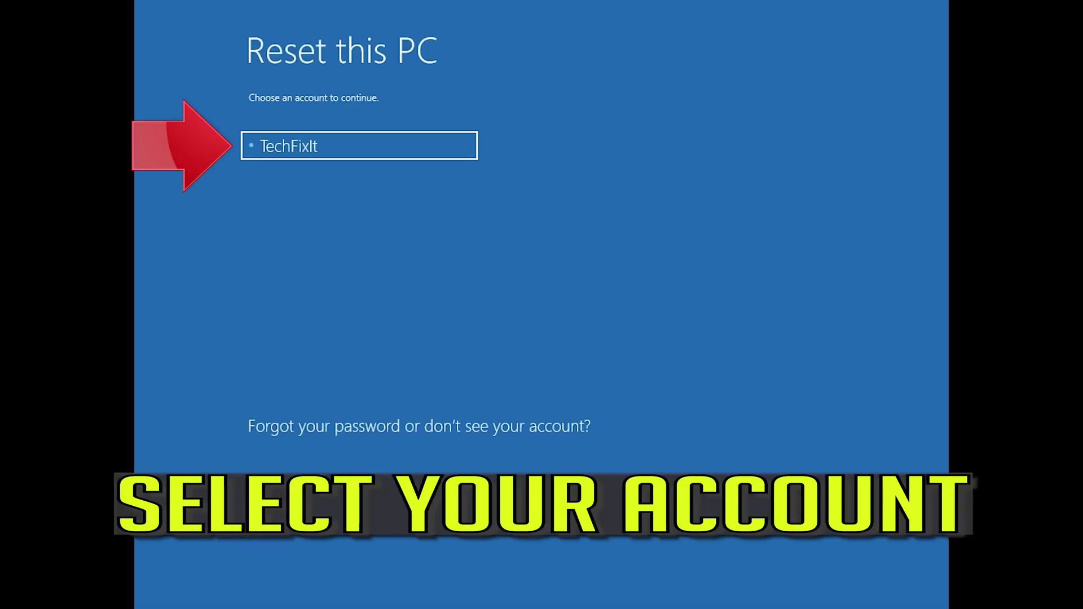
click(405, 140)
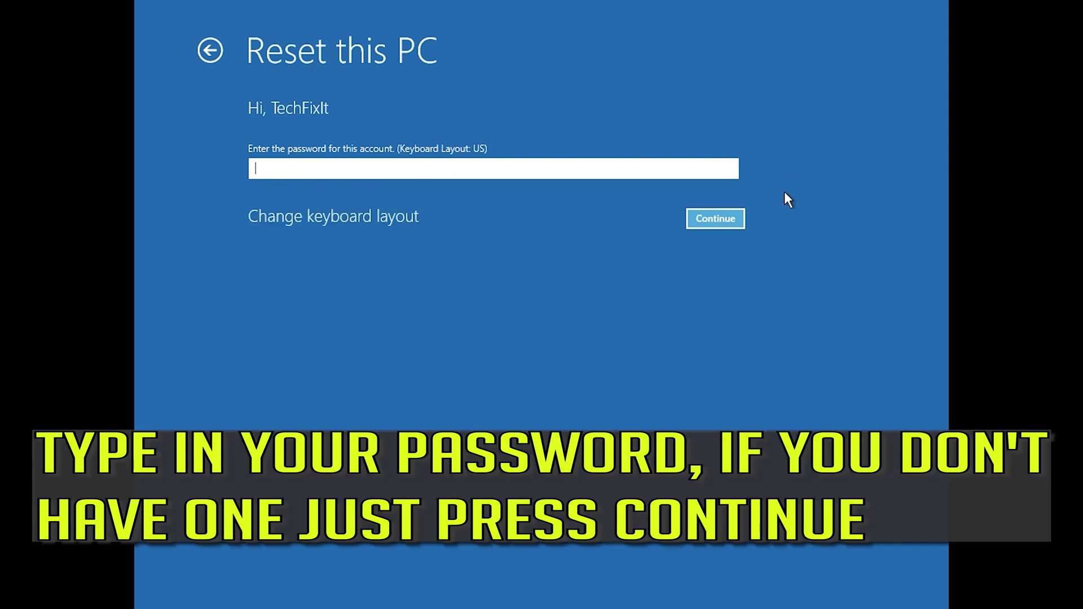
click(705, 225)
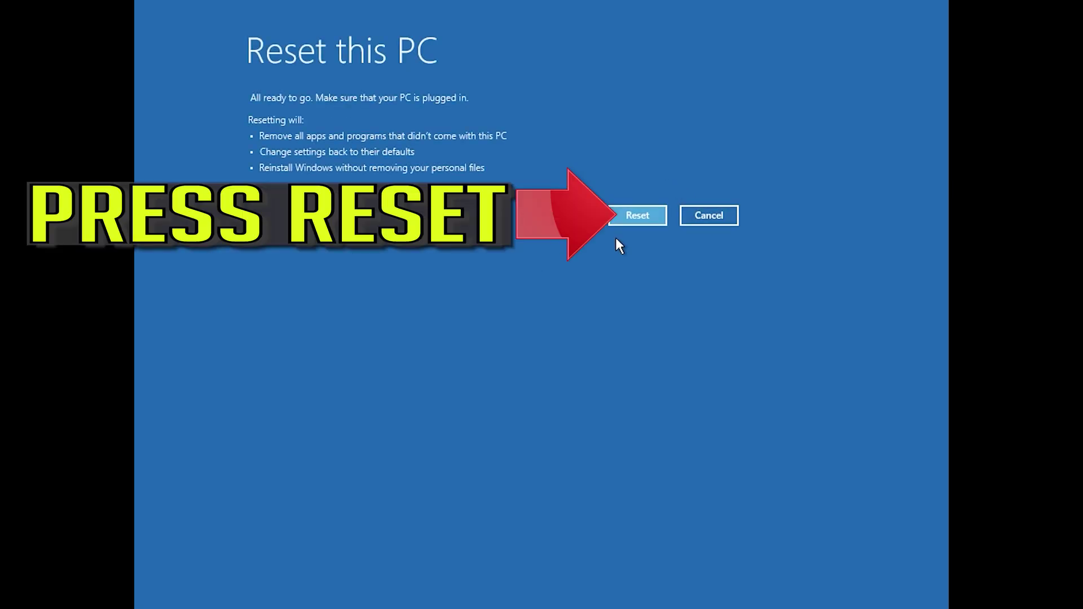
click(643, 218)
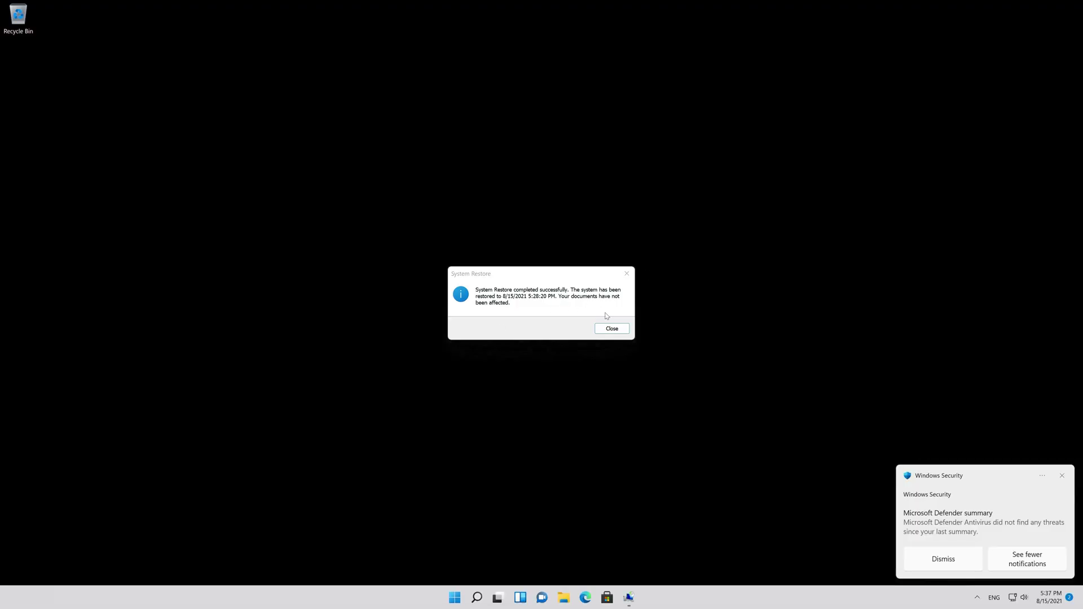
Dismiss the System Restore message and open the recovery Command Prompt with the listed account and a blank password.
click(610, 329)
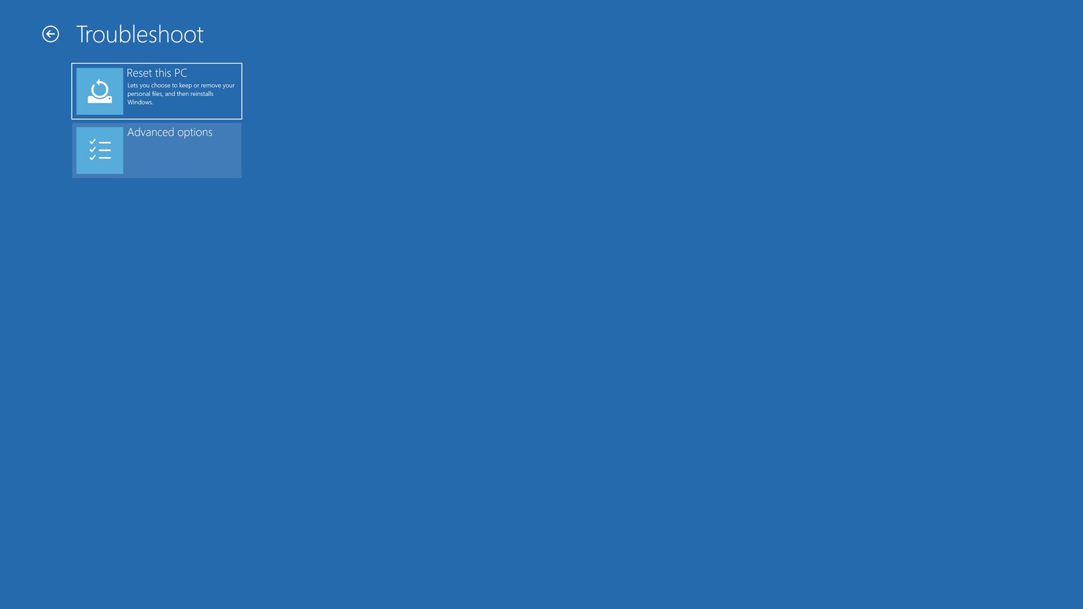
click(175, 156)
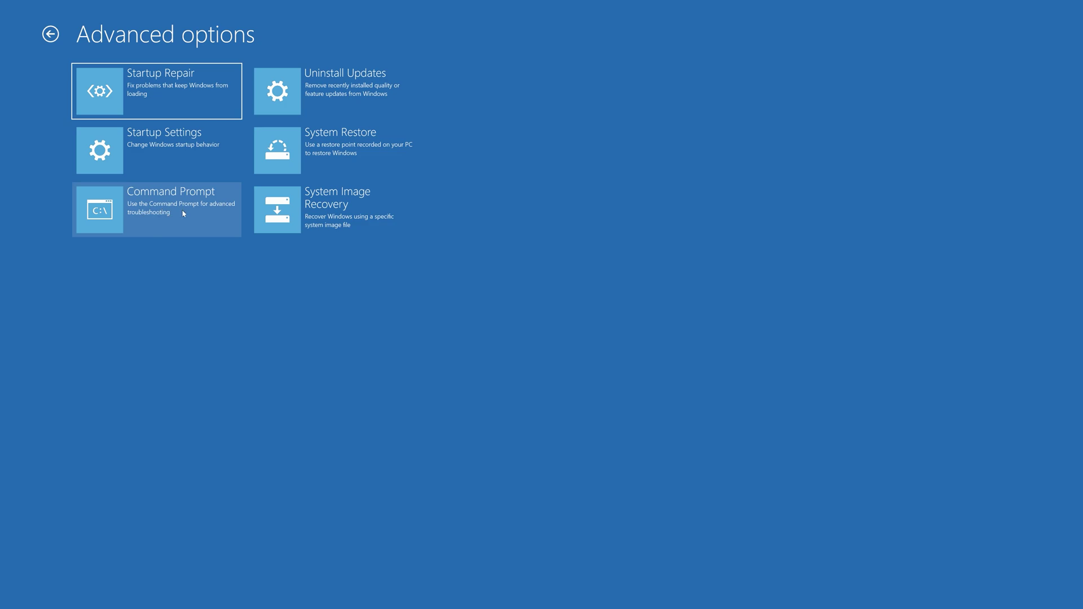
click(204, 216)
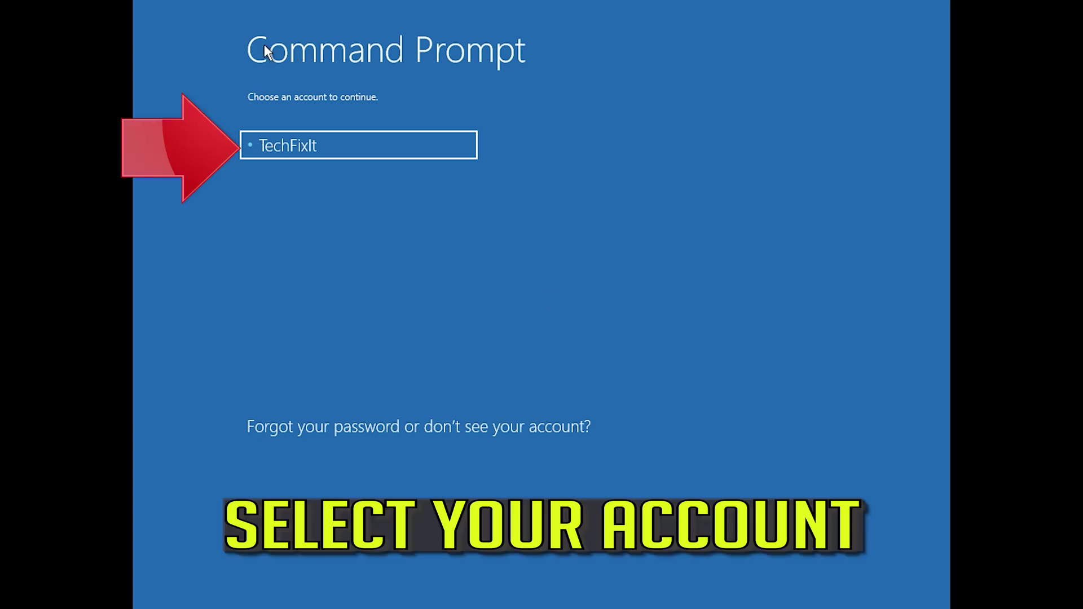
click(435, 155)
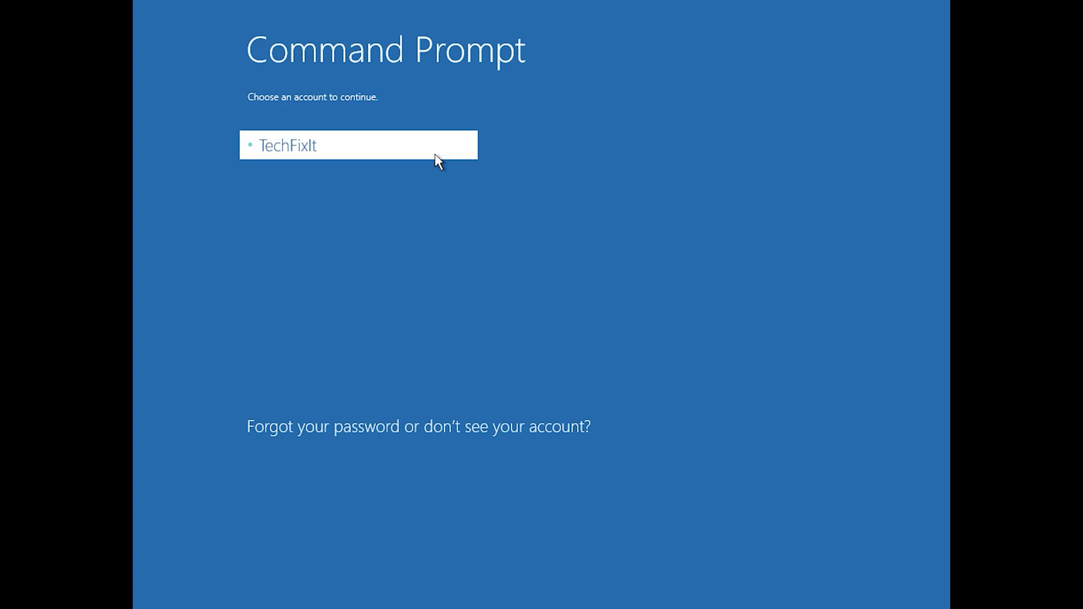
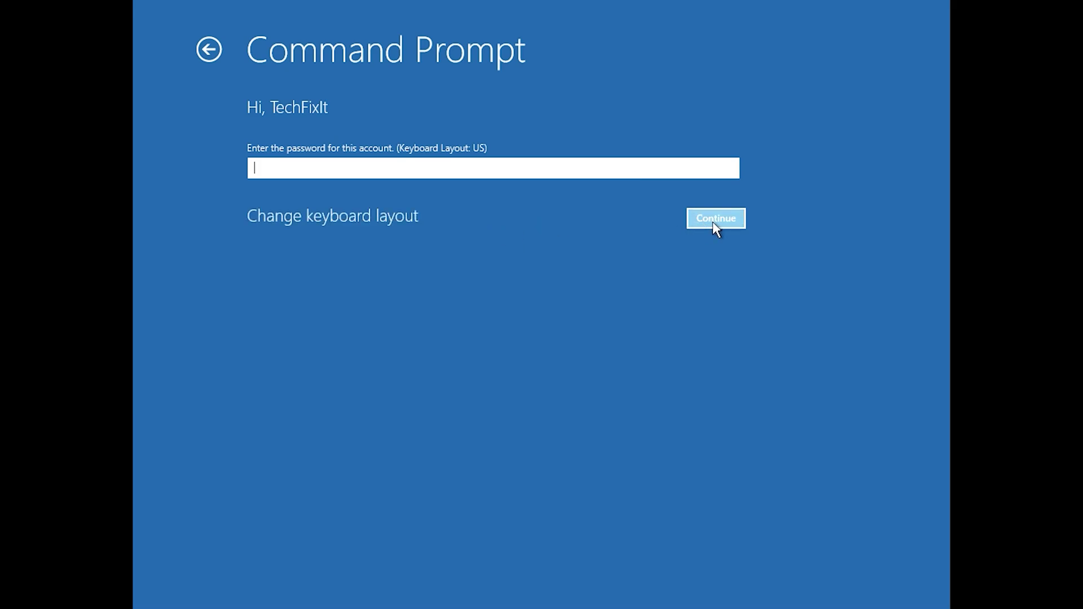
click(713, 222)
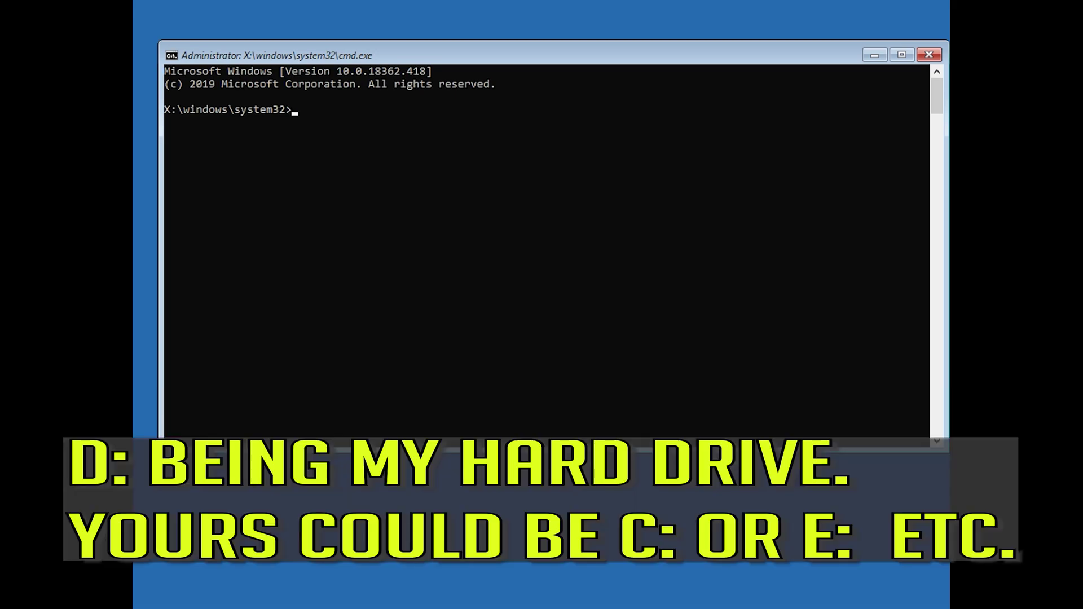
Check and fix the C drive with chkdsk /f, and exit the Command Prompt.
text(chkdsk)
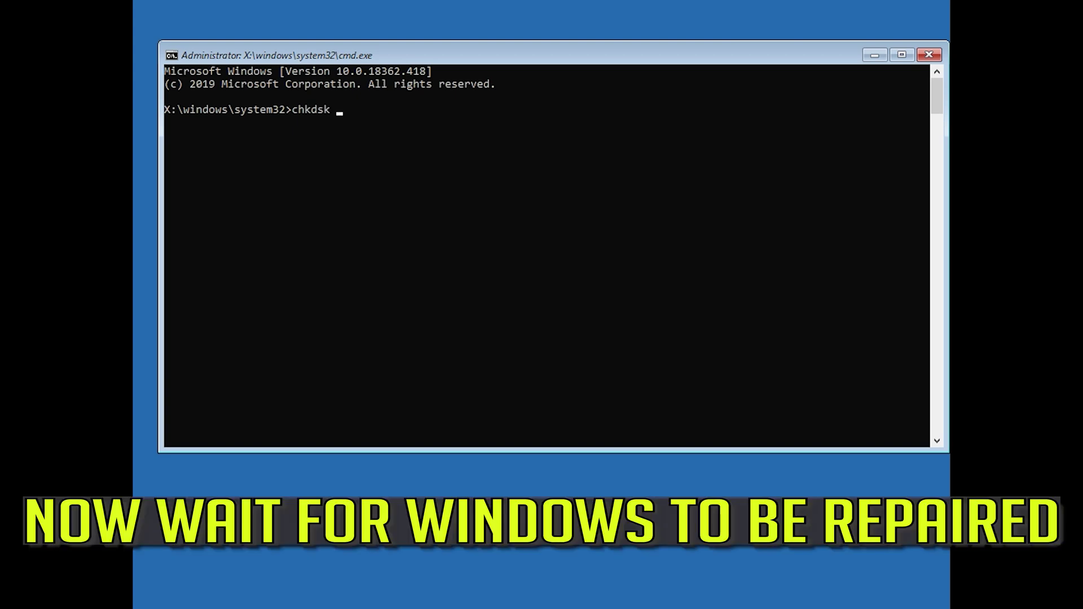
text(/f c)
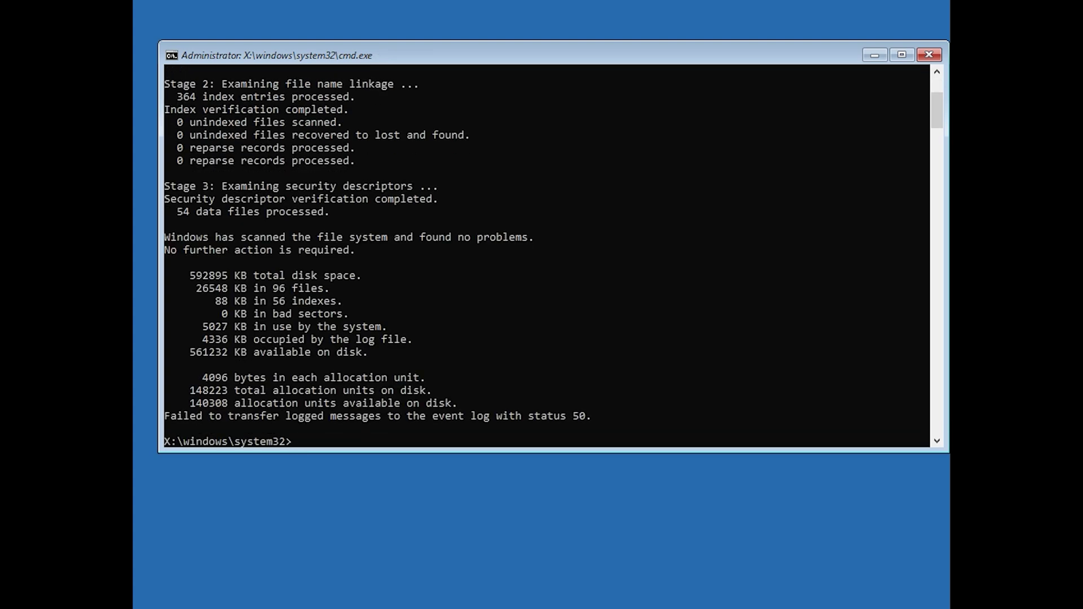
text(exit)
key(Return)
Reopen the Command Prompt from the advanced options and run chkdsk /f d: to check and fix the D drive.
click(306, 251)
click(306, 251)
click(318, 275)
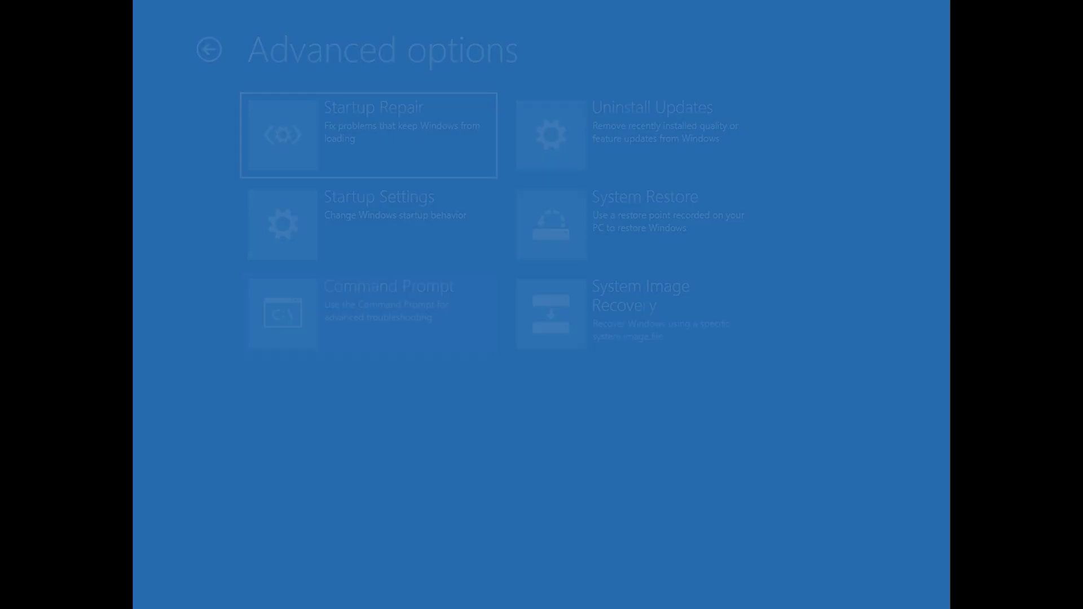
text(ch)
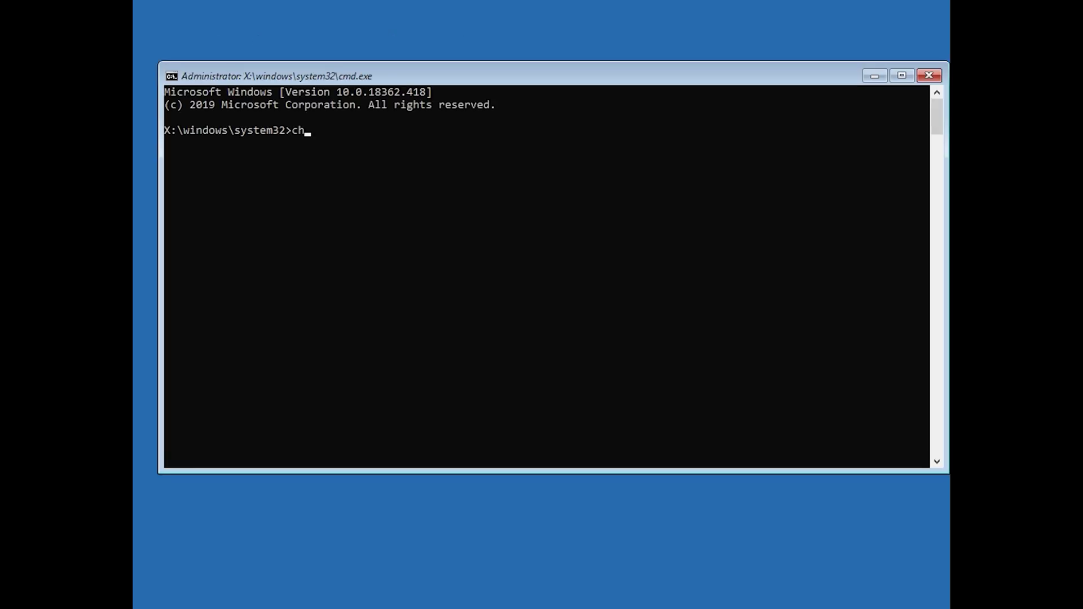
text(ckdsk)
key(BackSpace)
key(BackSpace)
key(BackSpace)
key(BackSpace)
key(BackSpace)
key(BackSpace)
key(BackSpace)
text(chkdsk /f)
text(d:)
key(Return)
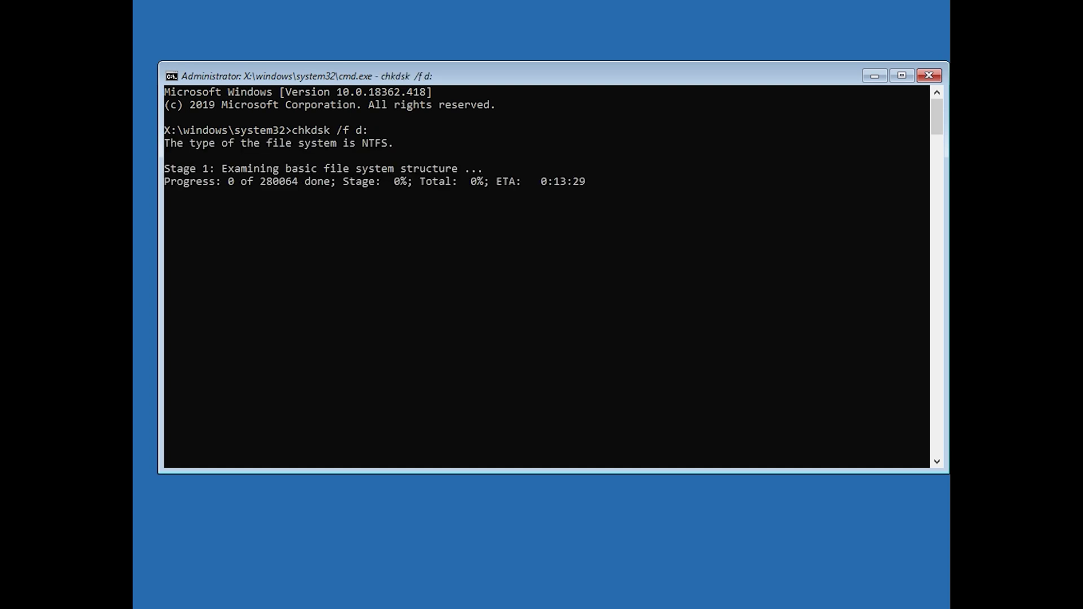